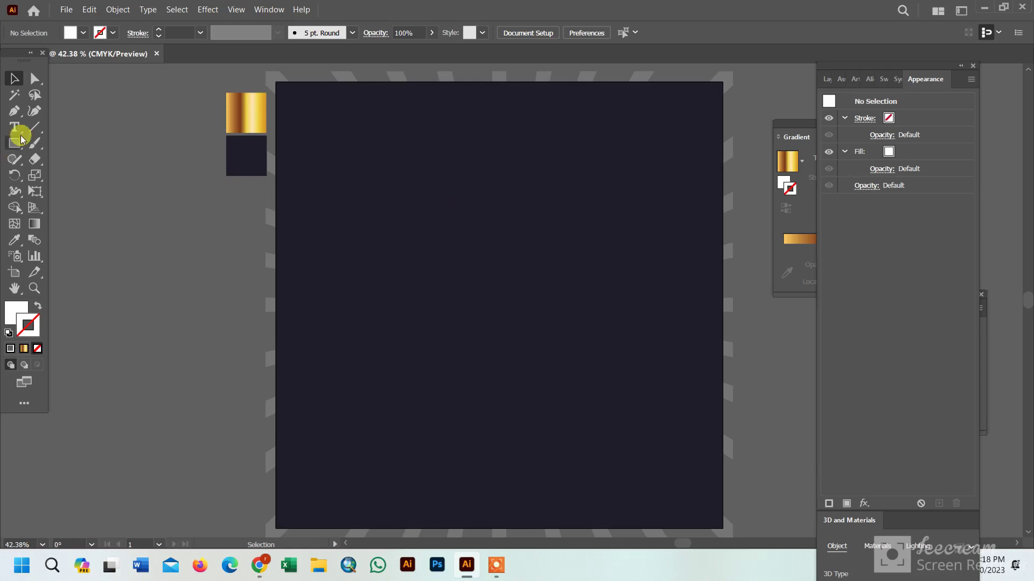
- Type 2024 mid-artboard and scale it to about 250 pt, centred
{"action": "left_click", "coordinate": [478, 275]}
{"action": "type", "text": "202"}
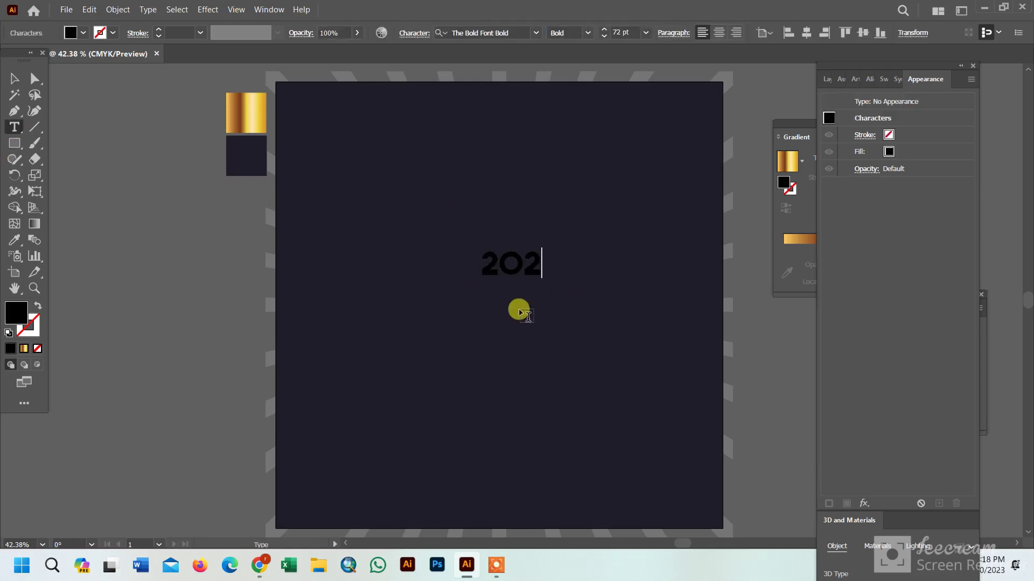
{"action": "type", "text": "4"}
{"action": "key", "text": "Escape"}
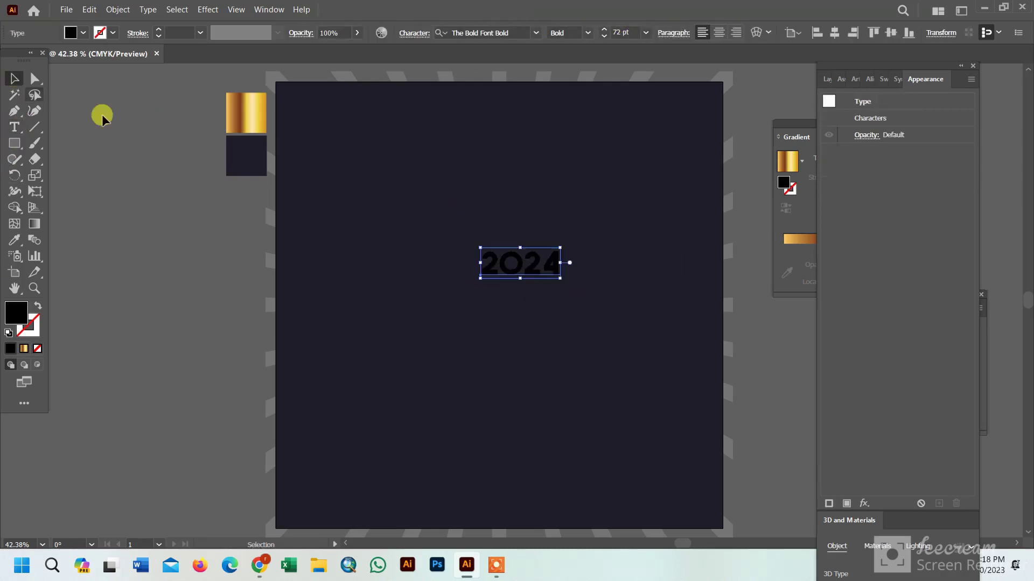
{"action": "left_click_drag", "start_coordinate": [557, 279], "coordinate": [426, 451]}
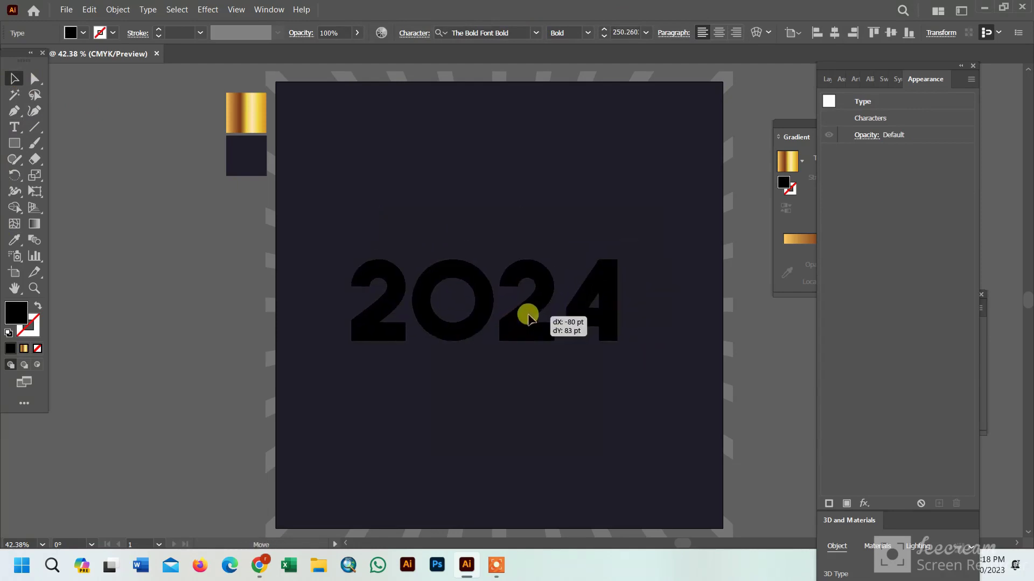
- Copy the 2024 text, convert it to outlines, and fill it with the gold gradient swatch
{"action": "left_click", "coordinate": [90, 9]}
{"action": "left_click", "coordinate": [120, 73]}
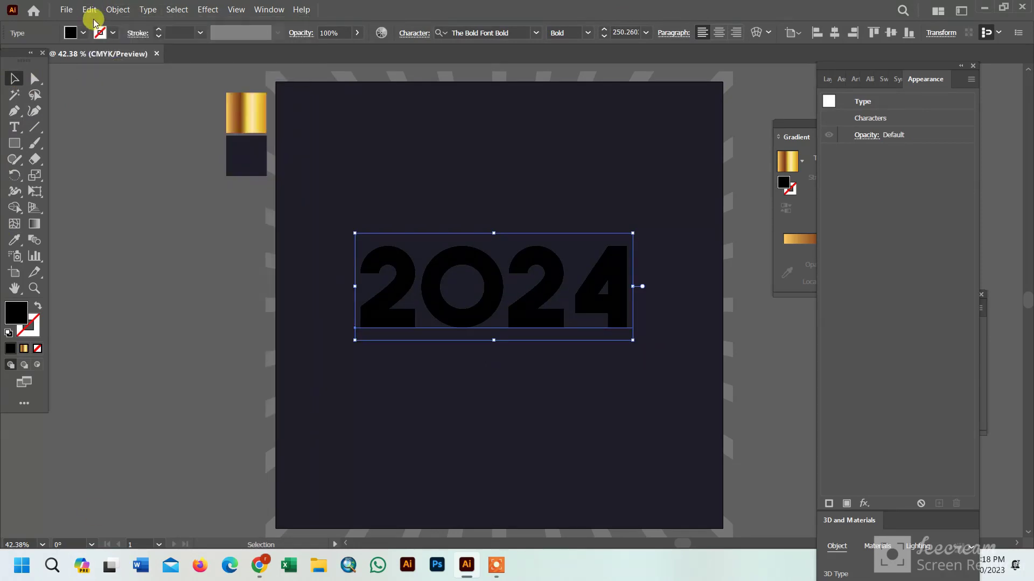
{"action": "right_click", "coordinate": [470, 334]}
{"action": "left_click", "coordinate": [495, 369]}
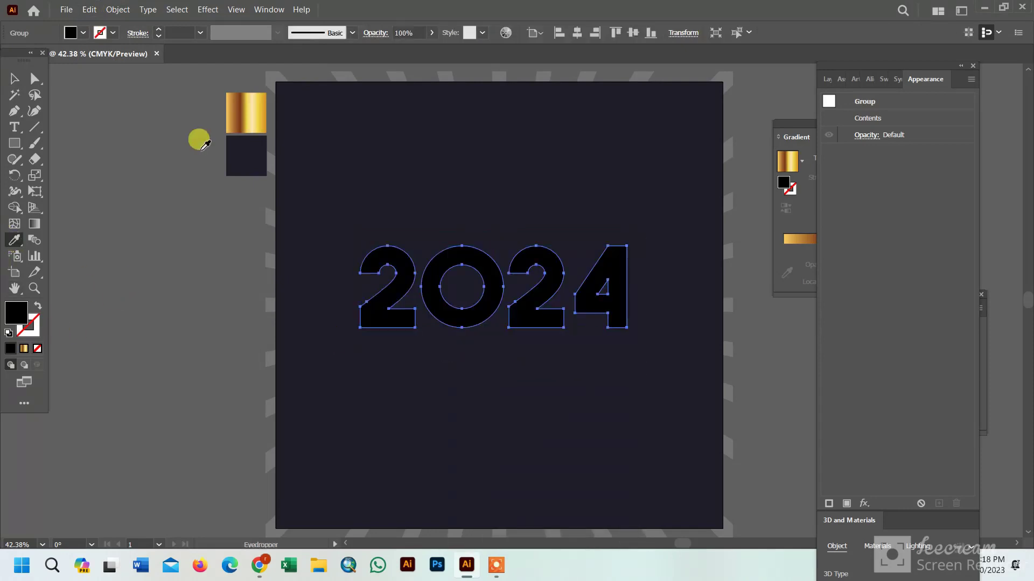
{"action": "left_click", "coordinate": [240, 110]}
- Float the Gradient panel, reverse the gold gradient, and move a colour stop to about 72%
{"action": "left_click", "coordinate": [193, 226]}
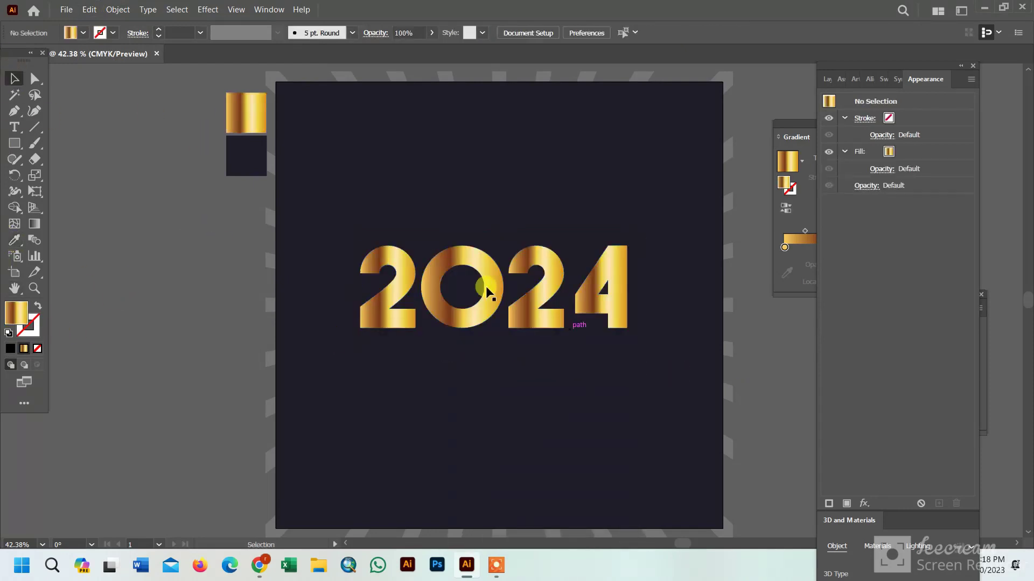
{"action": "left_click", "coordinate": [481, 303]}
{"action": "mouse_move", "coordinate": [798, 122]}
{"action": "left_mouse_down"}
{"action": "mouse_move", "coordinate": [704, 113]}
{"action": "mouse_move", "coordinate": [754, 99]}
{"action": "left_mouse_up"}
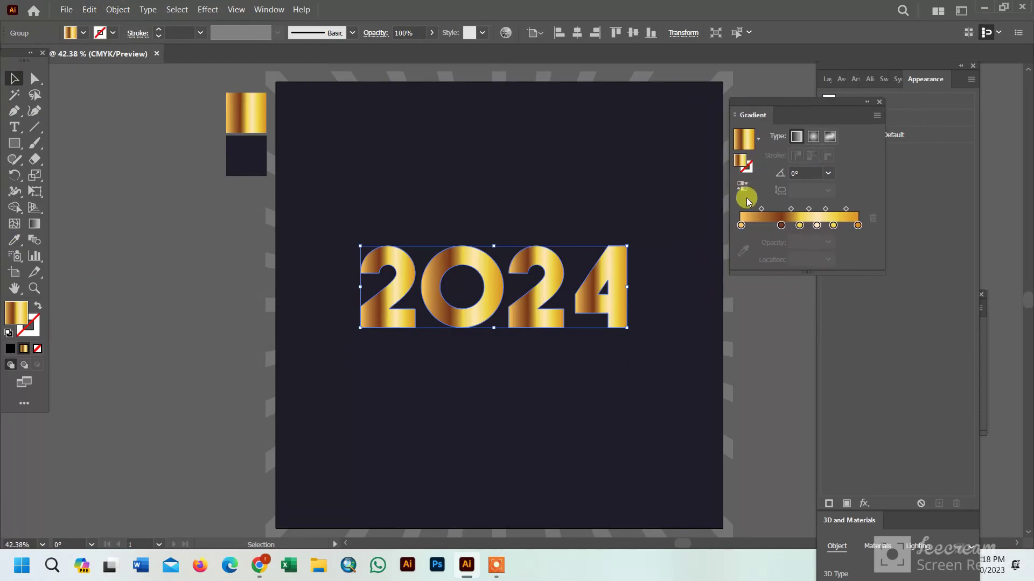
{"action": "left_click", "coordinate": [742, 185]}
{"action": "left_click_drag", "start_coordinate": [815, 230], "coordinate": [831, 228]}
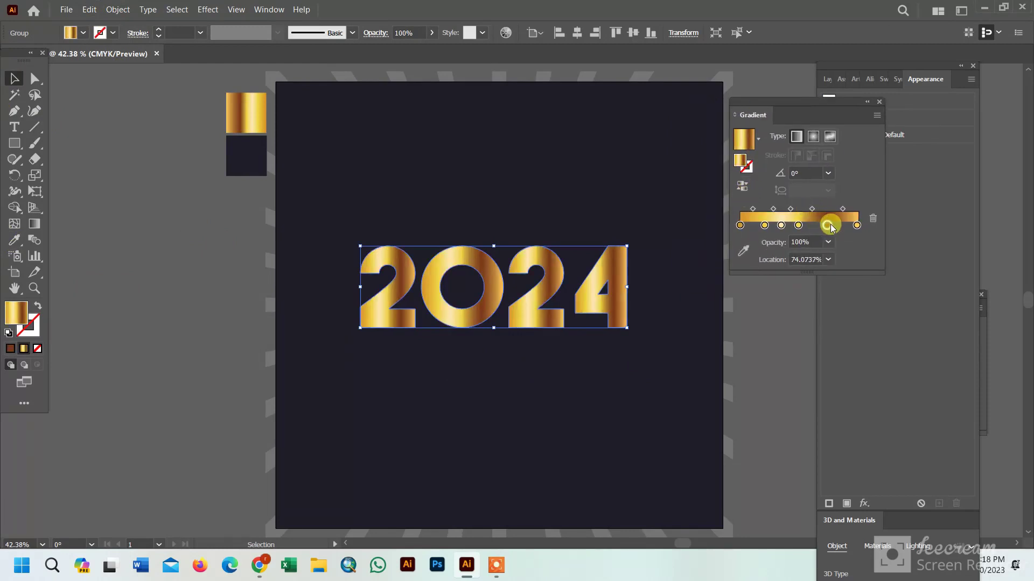
{"action": "left_click_drag", "start_coordinate": [355, 230], "coordinate": [352, 311]}
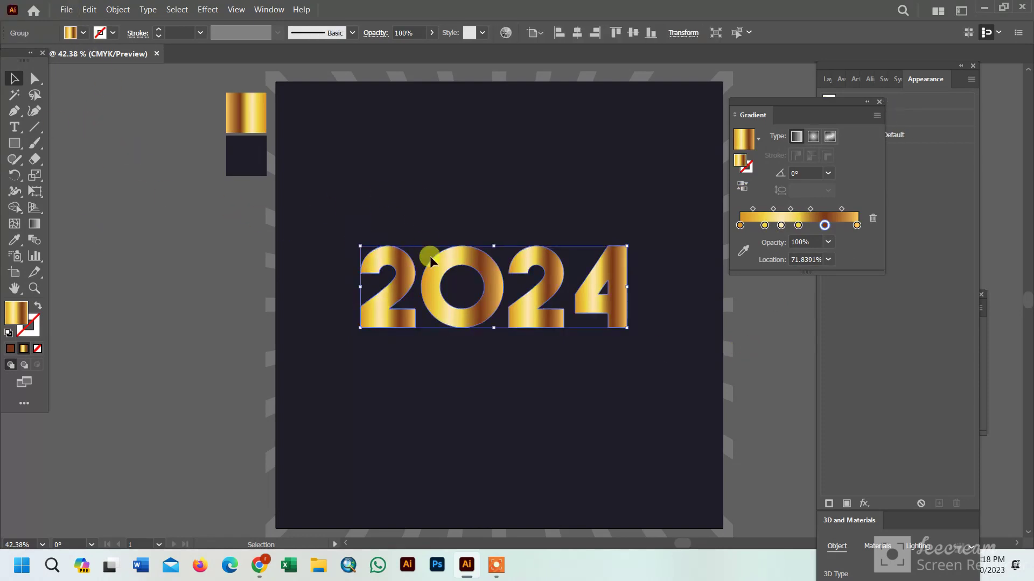
{"action": "left_click", "coordinate": [89, 9]}
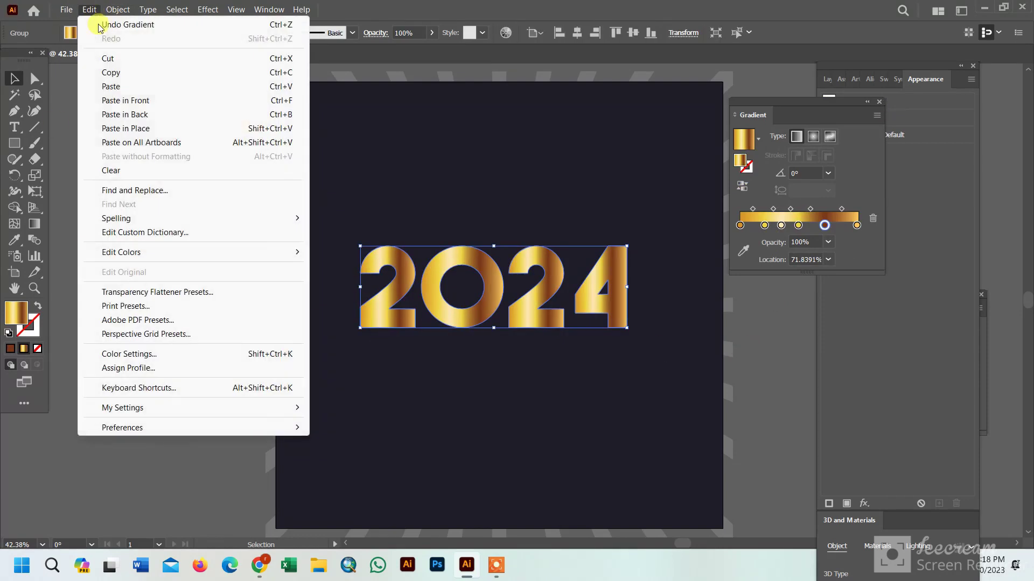
- Paste the 2024 copy in place and give it the gold gradient with fill and stroke swapped
{"action": "left_click", "coordinate": [146, 129]}
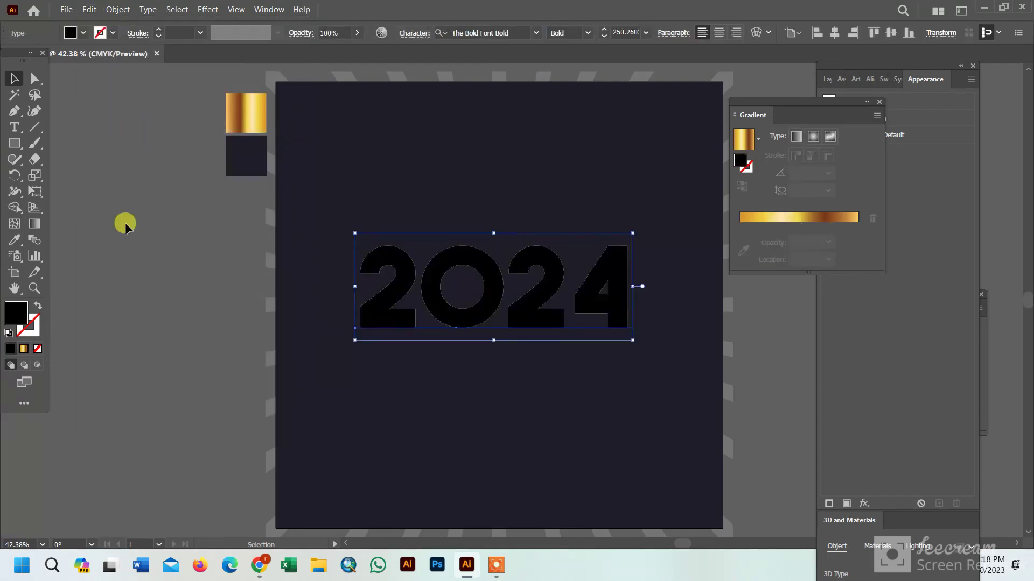
{"action": "left_click", "coordinate": [15, 240]}
{"action": "left_click", "coordinate": [248, 113]}
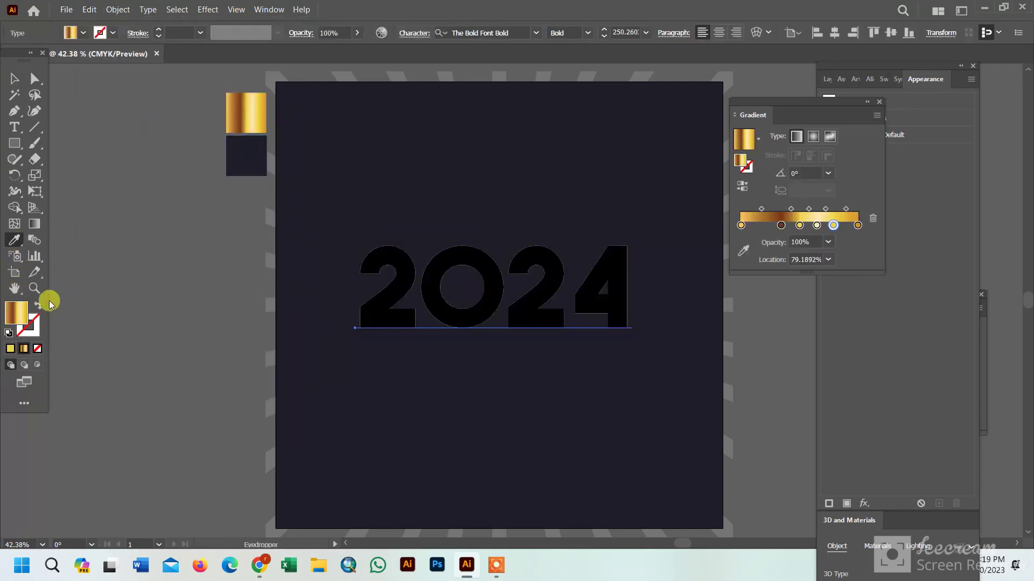
{"action": "left_click", "coordinate": [37, 306]}
{"action": "left_click", "coordinate": [14, 79]}
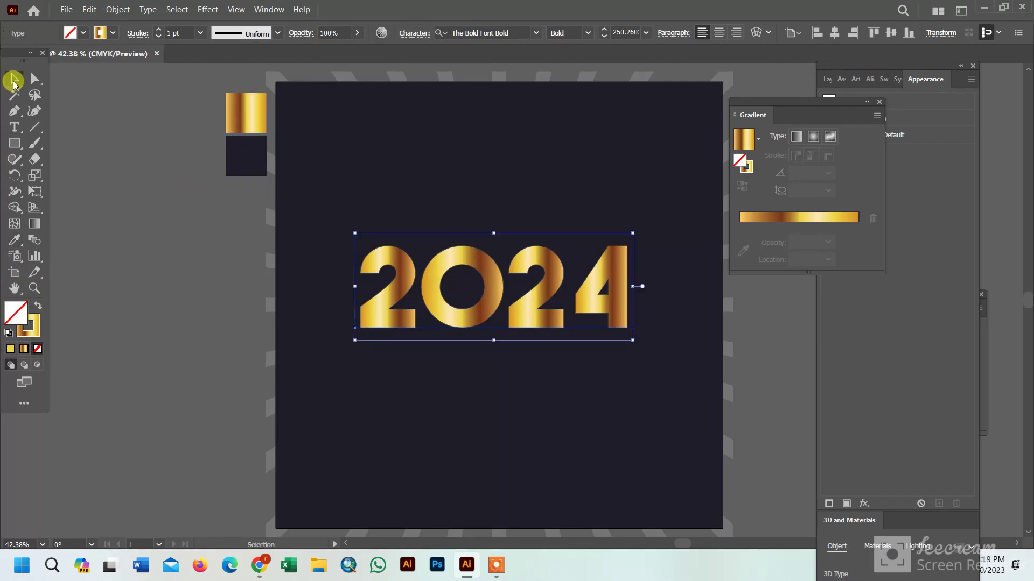
- Bring the 2024 copy to the front and offset it slightly from the gold letters
{"action": "right_click", "coordinate": [366, 336]}
{"action": "left_click", "coordinate": [616, 259]}
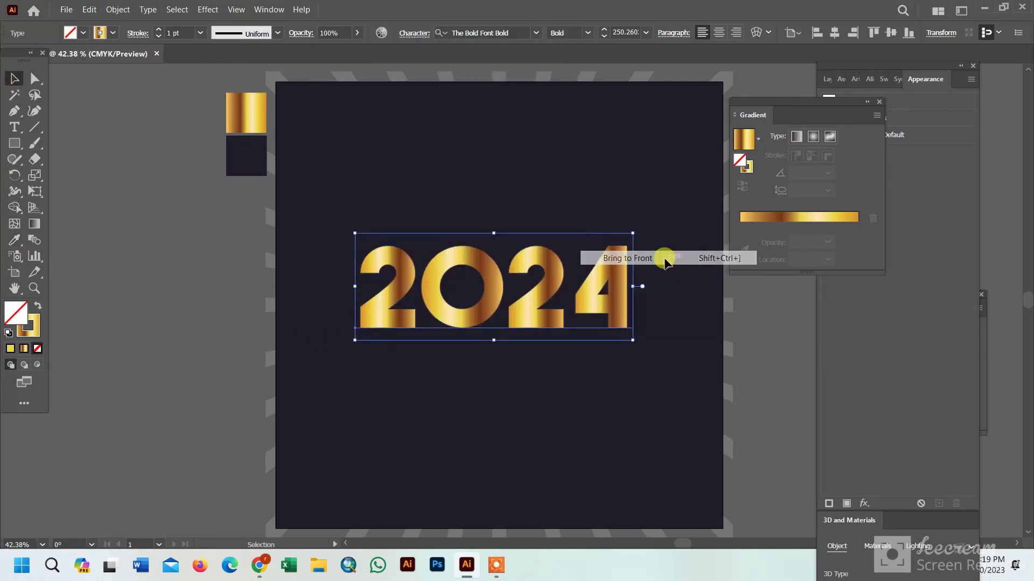
{"action": "key", "text": "shift+Left"}
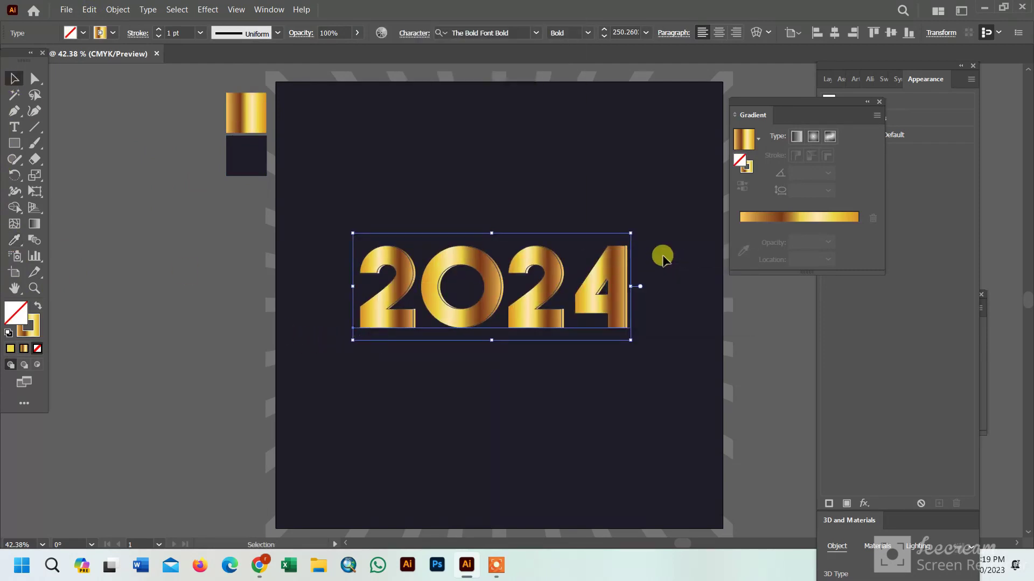
{"action": "key", "text": "shift+Left"}
{"action": "left_click", "coordinate": [175, 313]}
{"action": "left_click", "coordinate": [463, 299]}
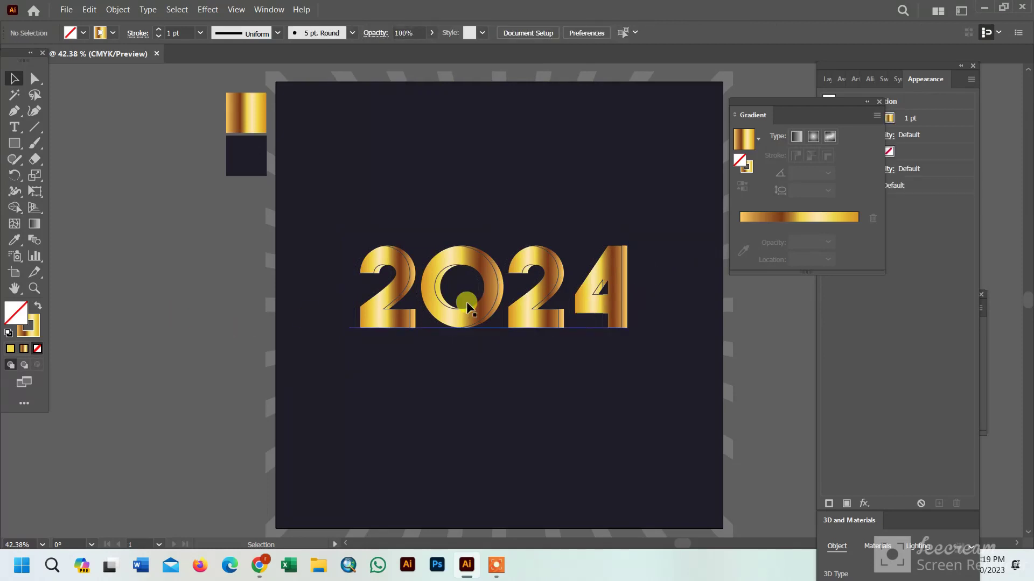
{"action": "left_click_drag", "start_coordinate": [369, 293], "coordinate": [420, 291]}
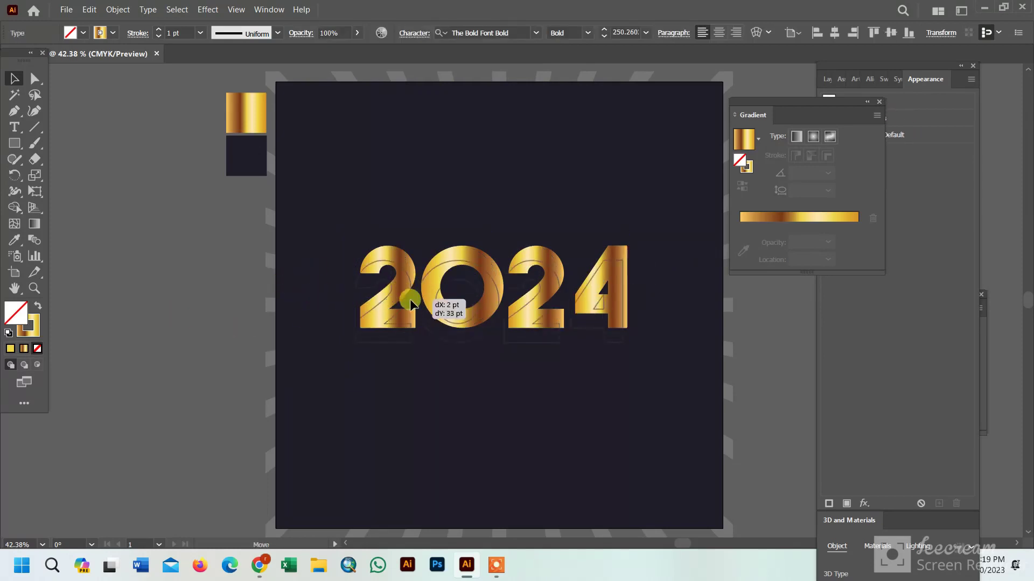
- Remove the front copy's fill, give it a 2 pt stroke, and convert it to outlines
{"action": "left_click", "coordinate": [753, 217]}
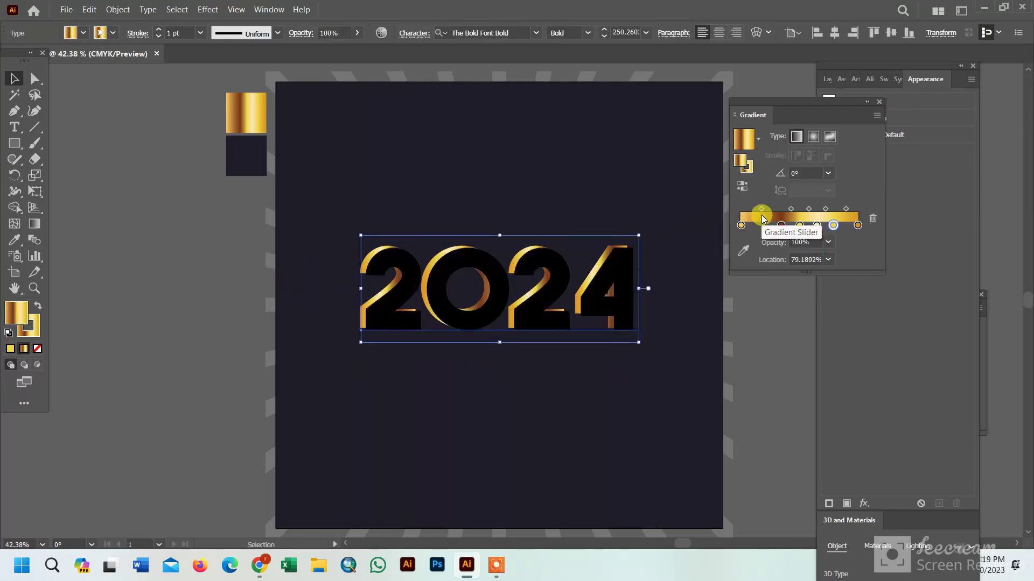
{"action": "left_click", "coordinate": [37, 348]}
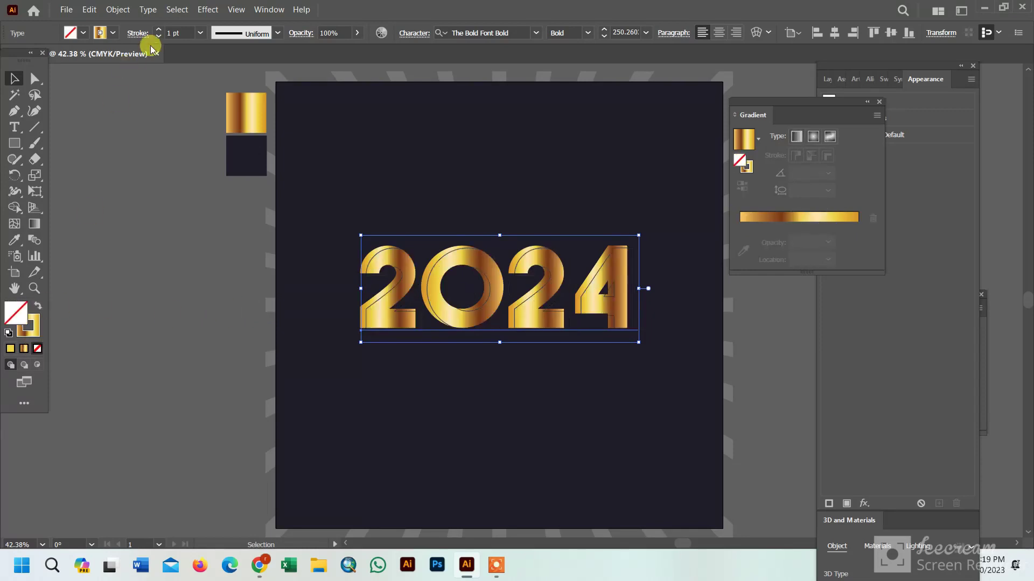
{"action": "left_click", "coordinate": [196, 33]}
{"action": "left_click", "coordinate": [208, 107]}
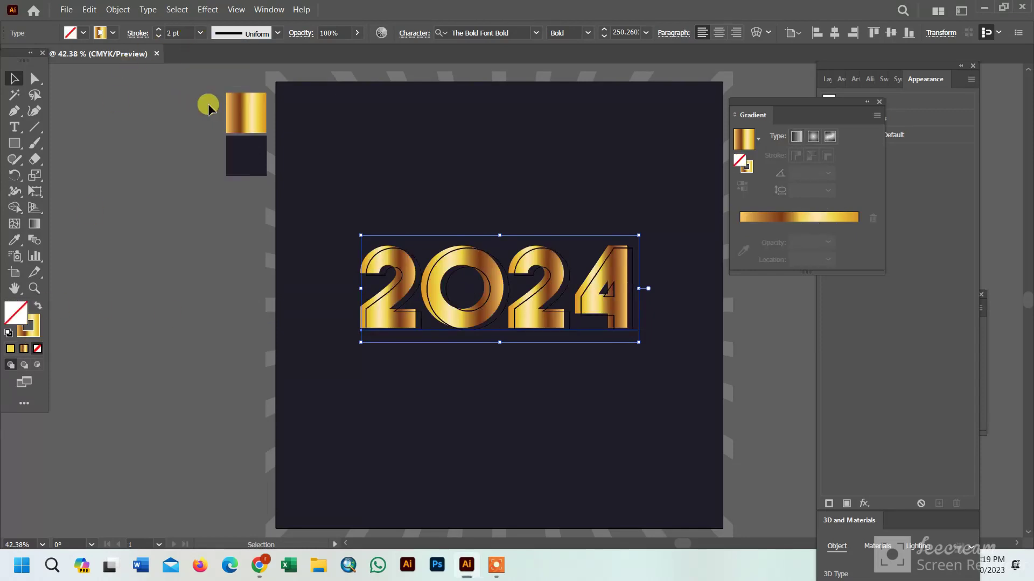
{"action": "right_click", "coordinate": [525, 285]}
{"action": "left_click", "coordinate": [621, 372]}
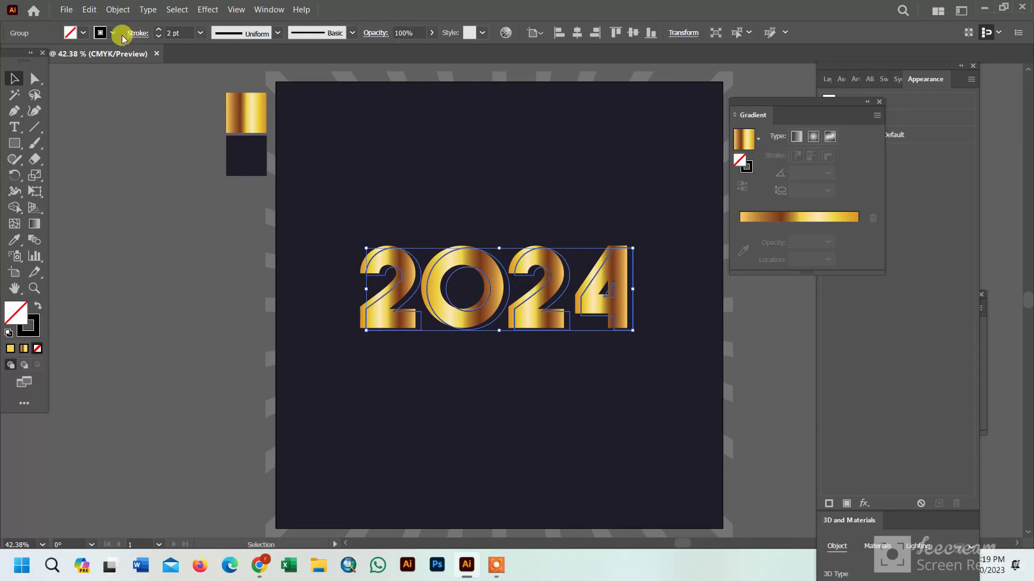
- Apply a 3 pt gold gradient stroke and align the outline copy over the gold letters
{"action": "left_click", "coordinate": [13, 248]}
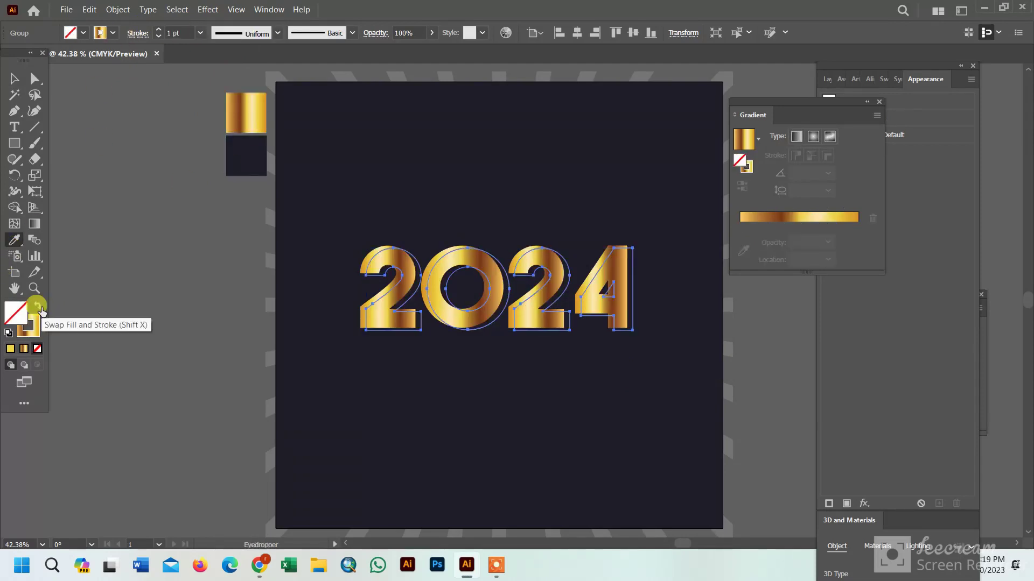
{"action": "left_click", "coordinate": [200, 33]}
{"action": "left_click", "coordinate": [214, 114]}
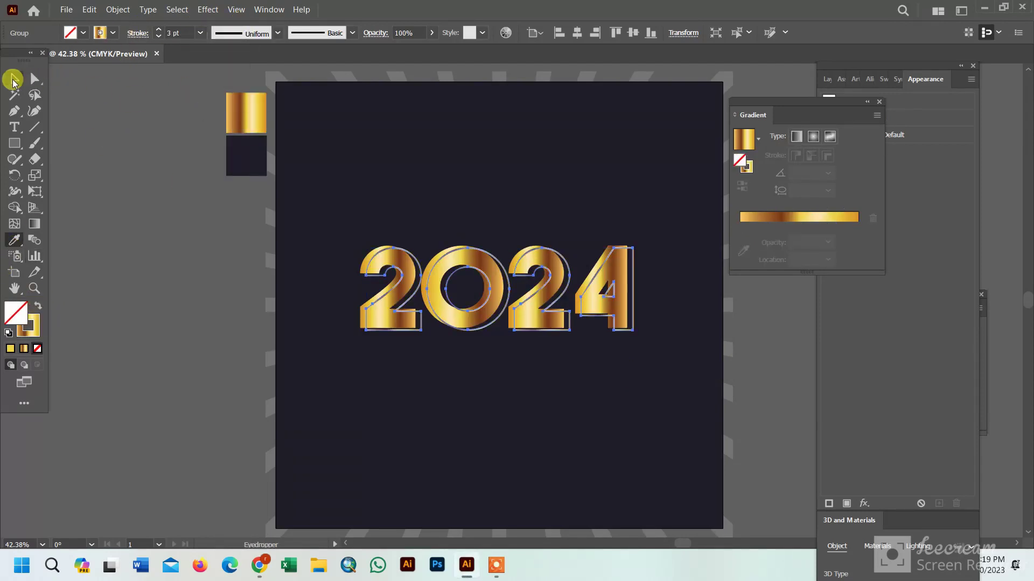
{"action": "left_click", "coordinate": [13, 79]}
{"action": "left_click", "coordinate": [577, 33]}
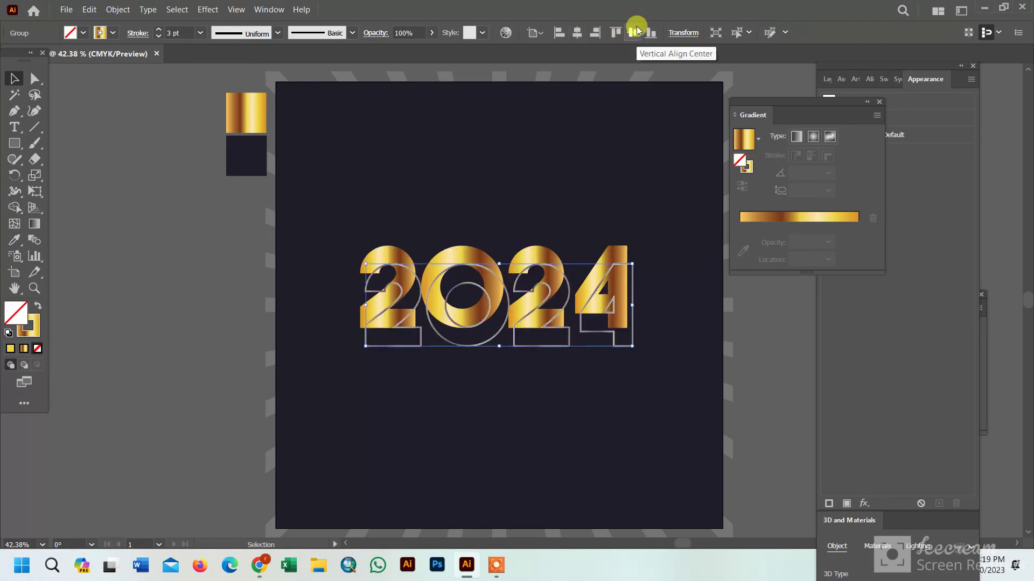
{"action": "left_click", "coordinate": [172, 238]}
{"action": "left_click_drag", "start_coordinate": [444, 308], "coordinate": [439, 288]}
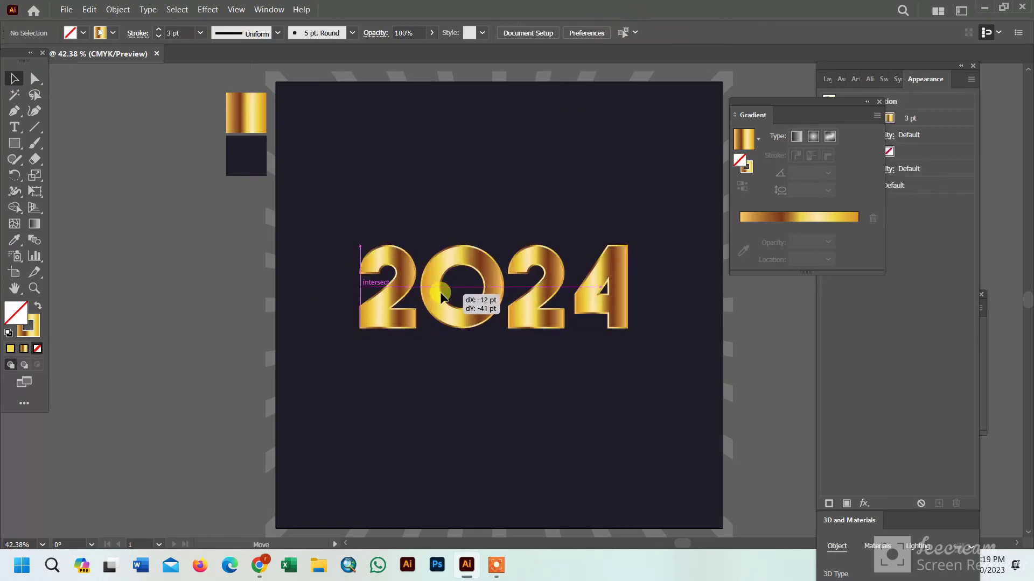
- Swap fill and stroke on the letters and raise the outline stroke weight to 6 pt
{"action": "left_click", "coordinate": [201, 32]}
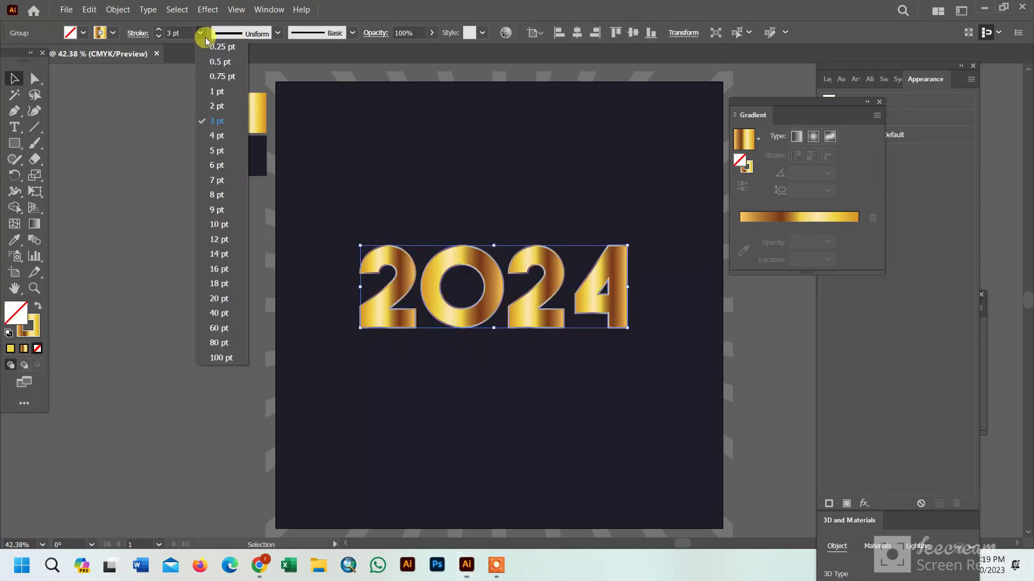
{"action": "left_click", "coordinate": [218, 147]}
{"action": "left_click", "coordinate": [347, 391]}
{"action": "left_click", "coordinate": [473, 317]}
{"action": "key", "text": "shift+x"}
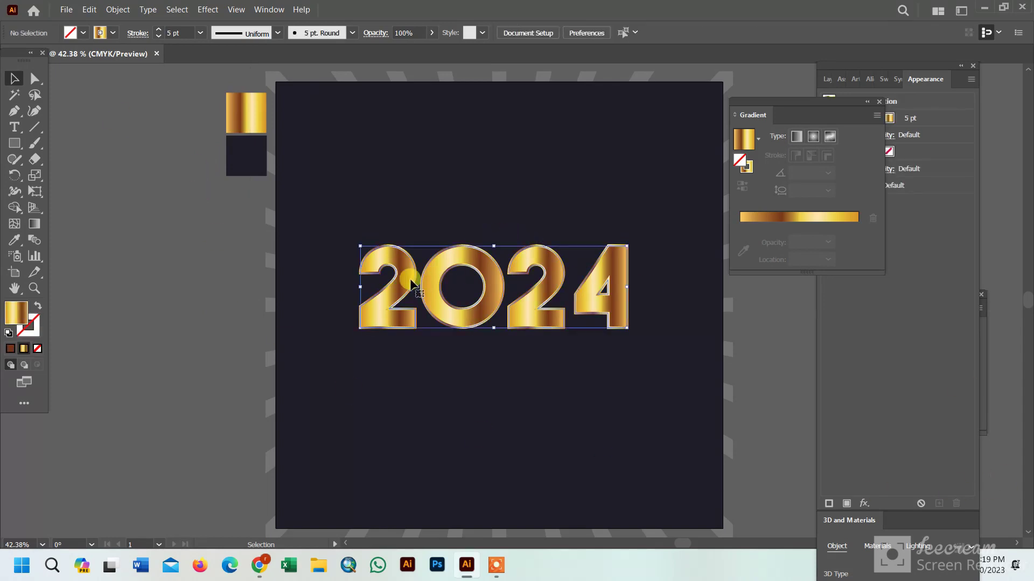
{"action": "left_click", "coordinate": [189, 215]}
{"action": "left_click", "coordinate": [15, 146]}
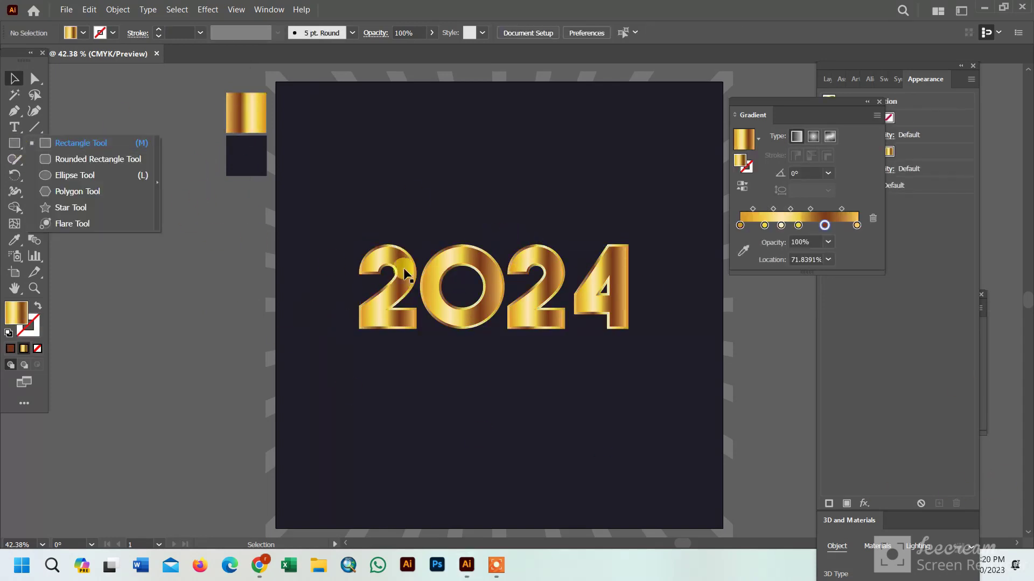
{"action": "left_click", "coordinate": [404, 272]}
{"action": "left_click", "coordinate": [203, 33]}
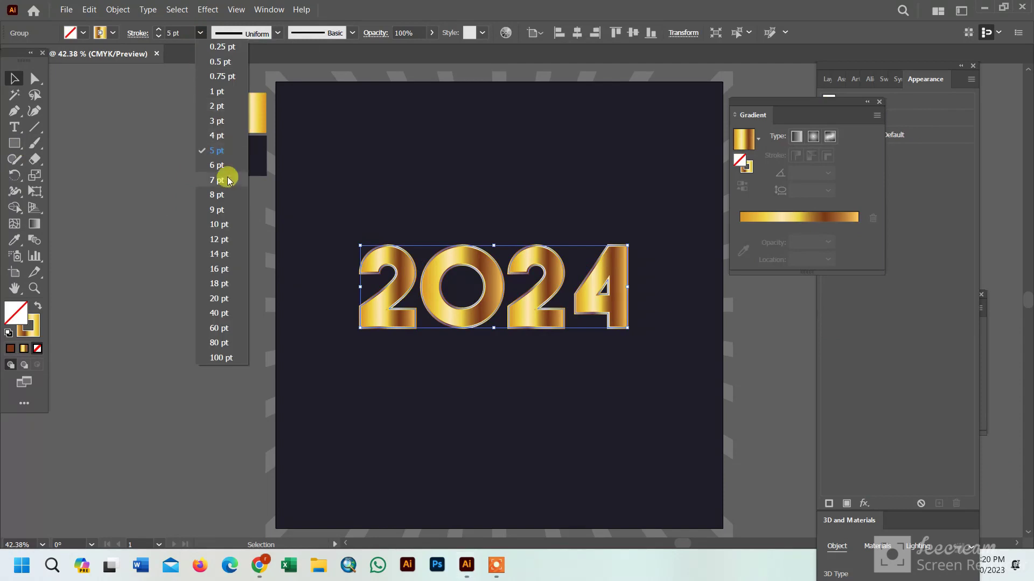
{"action": "left_click", "coordinate": [223, 163]}
{"action": "left_click", "coordinate": [568, 344]}
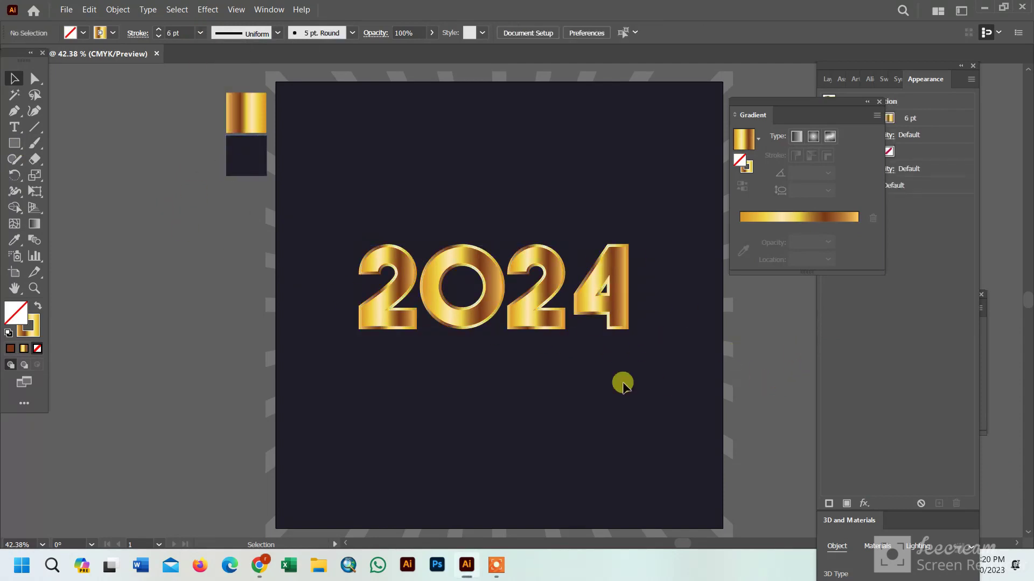
- Move both 2024 layers up and type HAPPY NEW YEAR below them
{"action": "left_click_drag", "start_coordinate": [318, 214], "coordinate": [607, 385]}
{"action": "left_click_drag", "start_coordinate": [554, 311], "coordinate": [560, 241]}
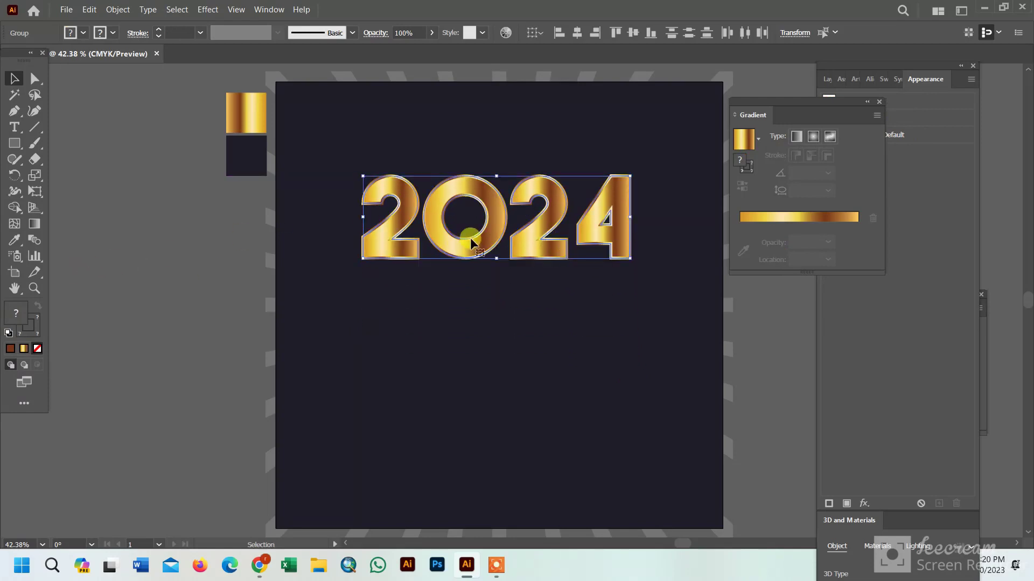
{"action": "left_click", "coordinate": [15, 127]}
{"action": "left_click", "coordinate": [442, 366]}
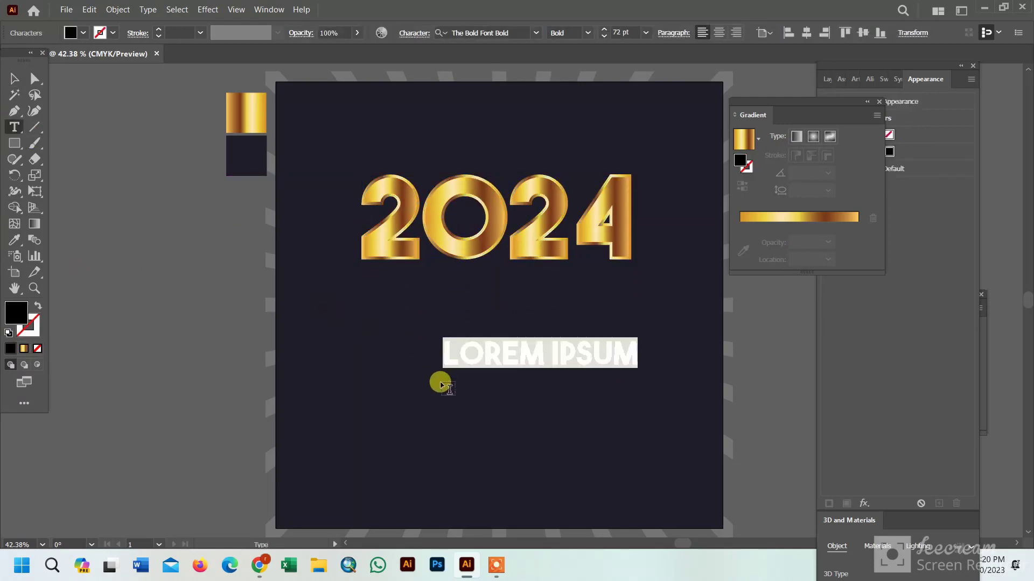
{"action": "type", "text": "HAPPY NEW YEAR"}
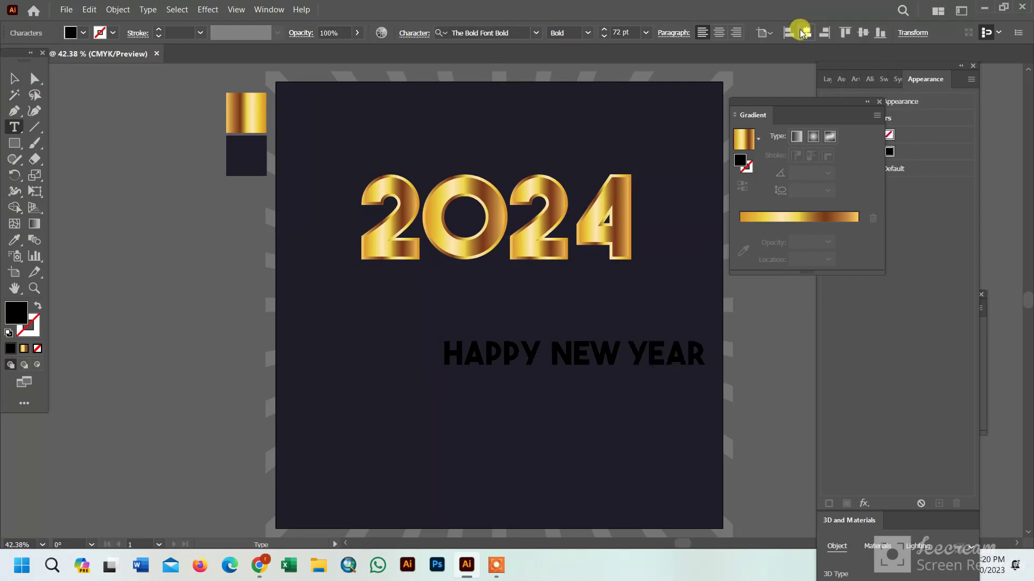
- Centre-align HAPPY NEW YEAR, position it under 2024, and fill it white
{"action": "left_click", "coordinate": [722, 36]}
{"action": "key", "text": "Escape"}
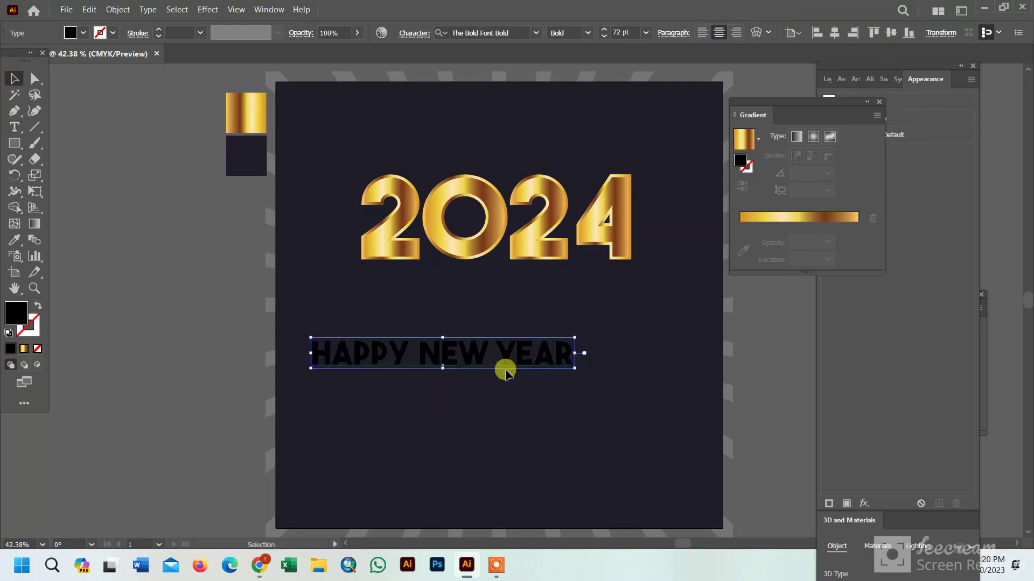
{"action": "left_click_drag", "start_coordinate": [503, 368], "coordinate": [556, 342]}
{"action": "left_click", "coordinate": [83, 34]}
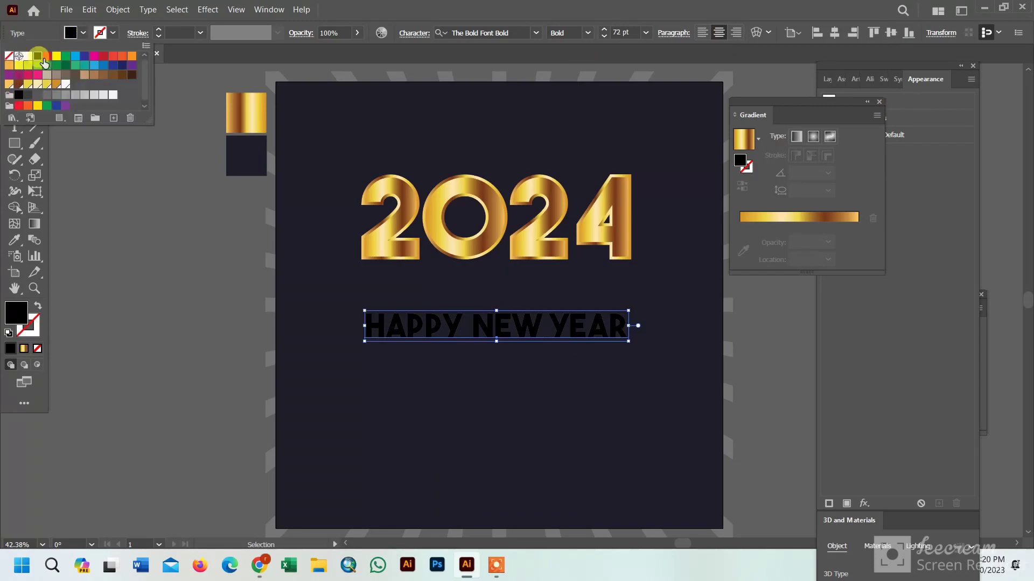
{"action": "left_click", "coordinate": [26, 50]}
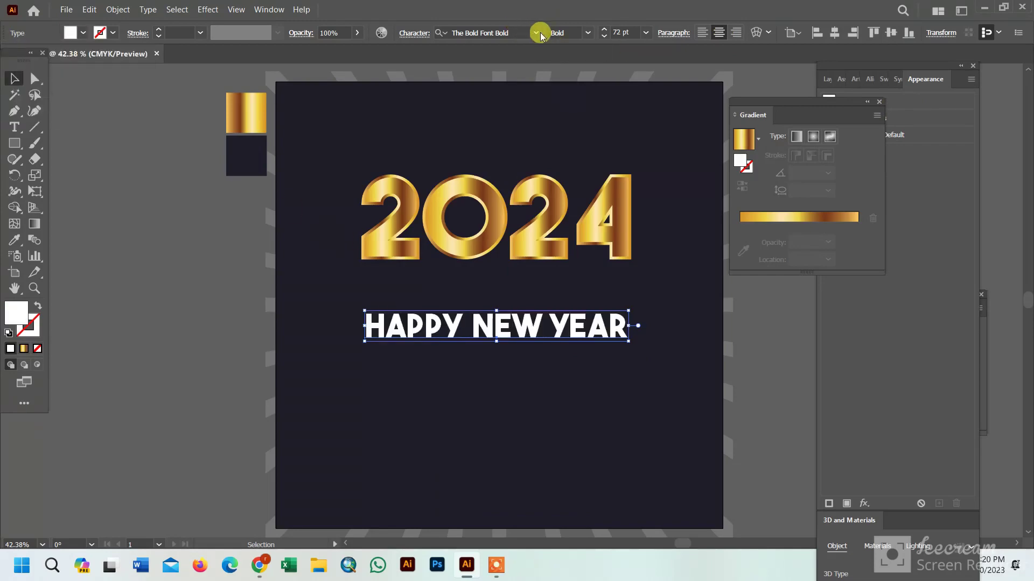
- Try Wedding Paradise and Autumn in November fonts, settling on Great Vibes for the greeting
{"action": "left_click", "coordinate": [538, 33]}
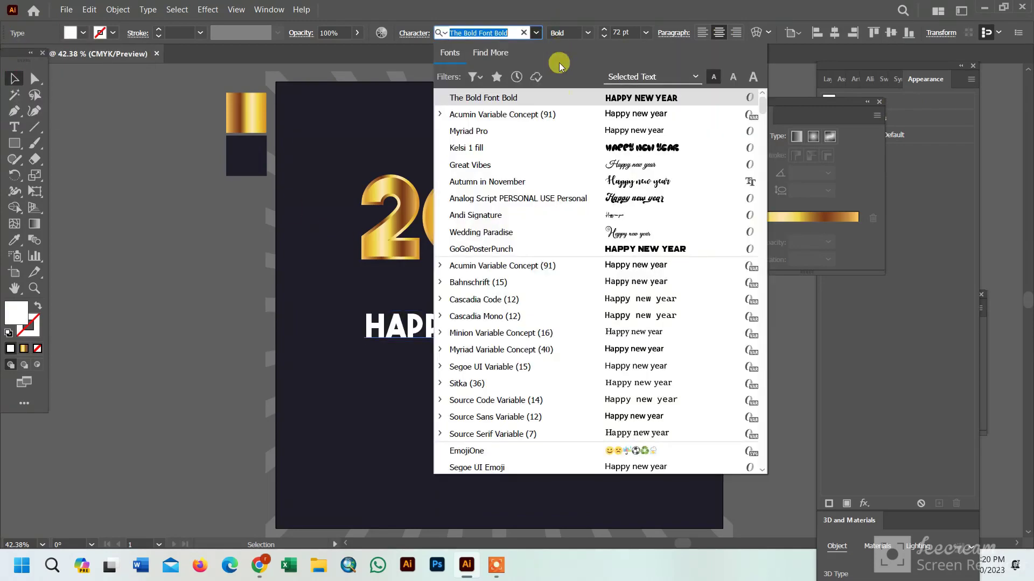
{"action": "left_click", "coordinate": [570, 232]}
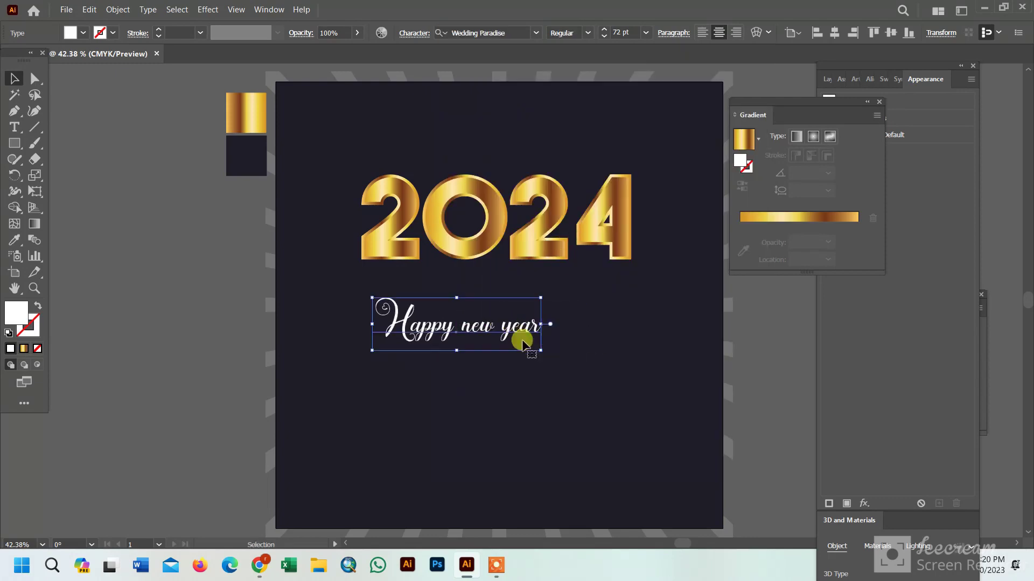
{"action": "left_click_drag", "start_coordinate": [522, 342], "coordinate": [439, 110]}
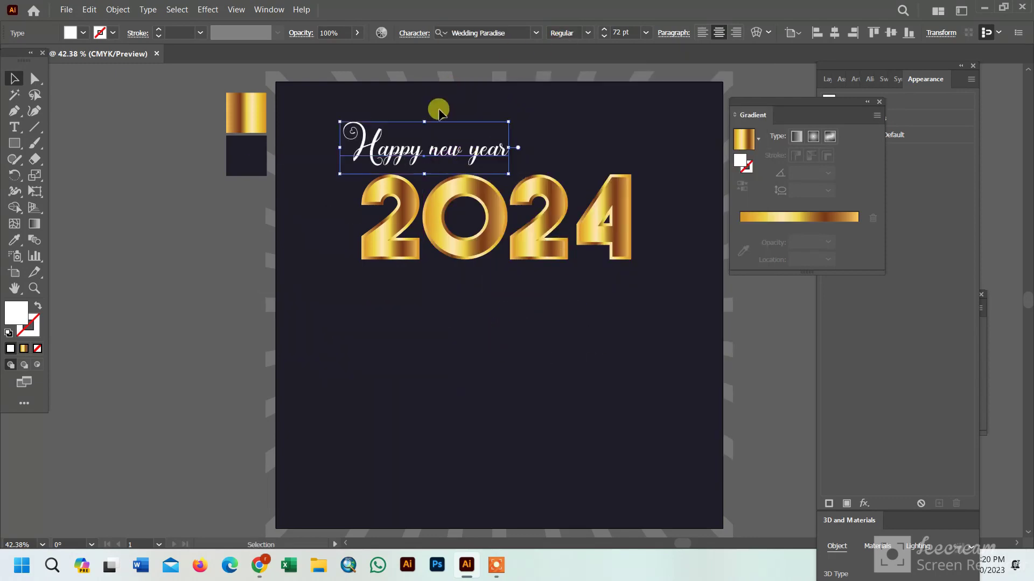
{"action": "left_click_drag", "start_coordinate": [464, 157], "coordinate": [405, 156]}
{"action": "left_click", "coordinate": [537, 32]}
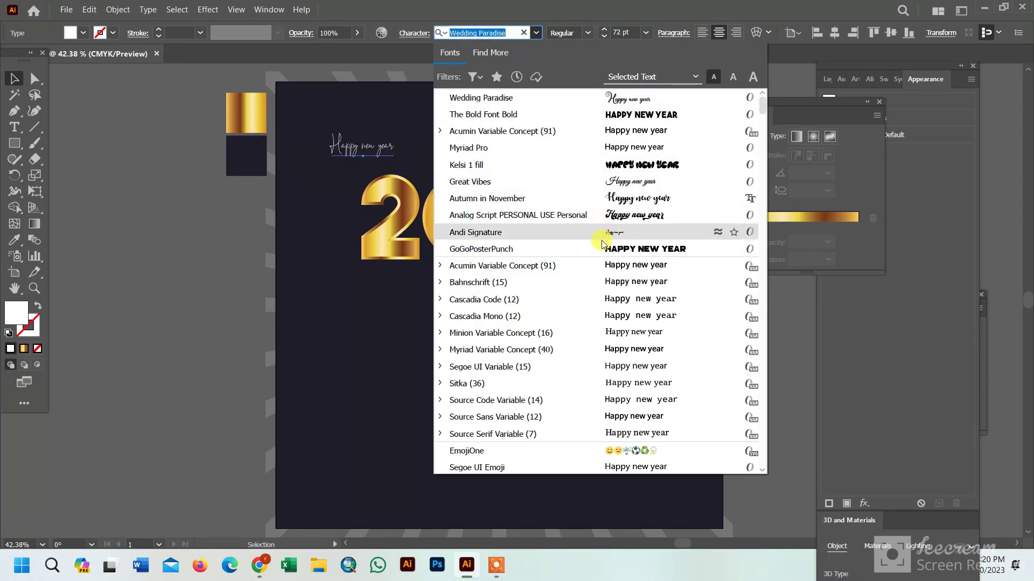
{"action": "left_click", "coordinate": [618, 198]}
{"action": "mouse_move", "coordinate": [376, 147]}
{"action": "left_mouse_down"}
{"action": "mouse_move", "coordinate": [460, 317]}
{"action": "mouse_move", "coordinate": [479, 322]}
{"action": "left_mouse_up"}
{"action": "left_click_drag", "start_coordinate": [572, 323], "coordinate": [588, 322]}
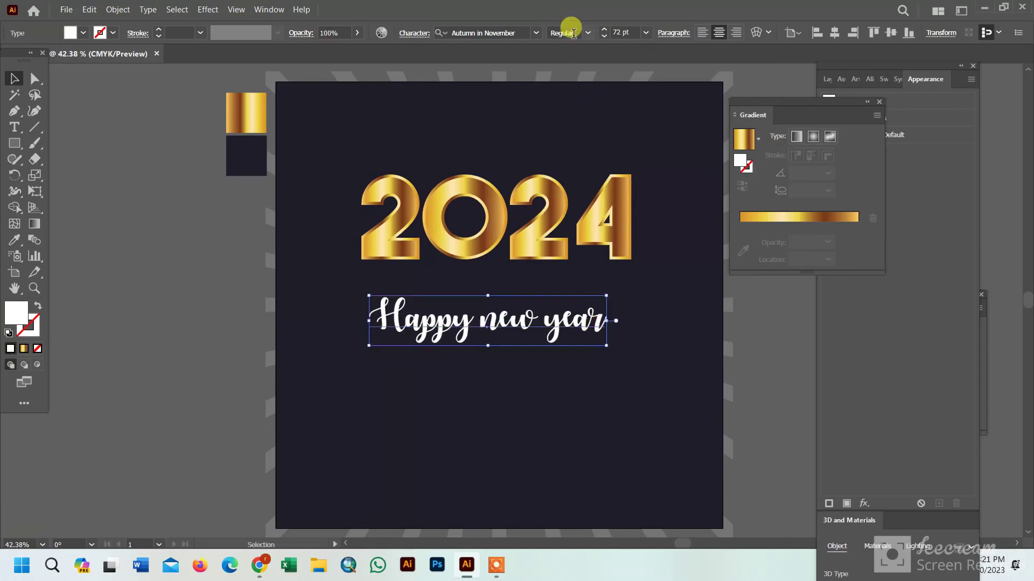
{"action": "left_click", "coordinate": [536, 33]}
{"action": "left_click", "coordinate": [595, 197]}
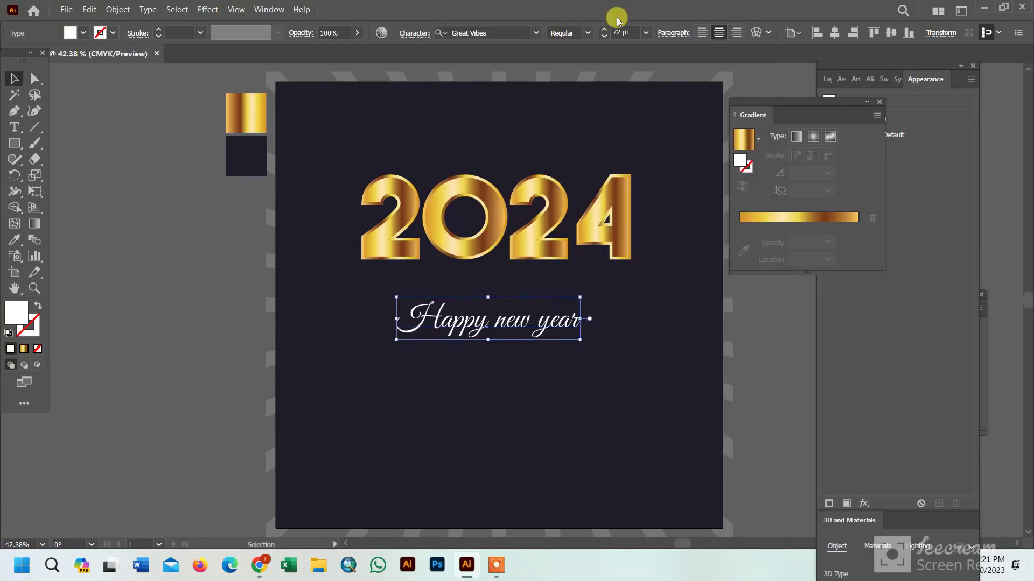
- Enlarge the greeting to about 143 pt above 2024, convert it to outlines, and copy it
{"action": "left_click_drag", "start_coordinate": [579, 339], "coordinate": [628, 365]}
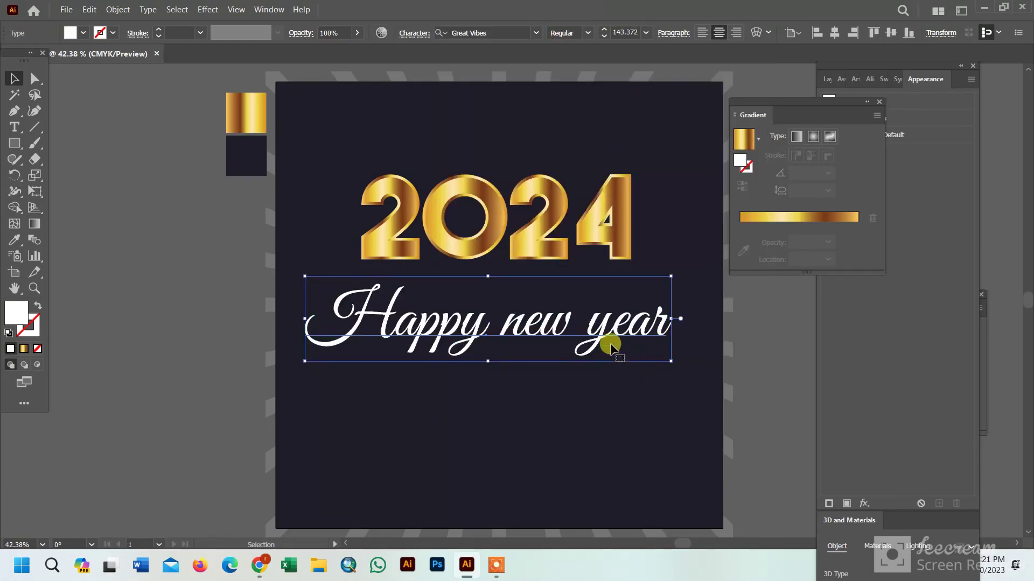
{"action": "left_click_drag", "start_coordinate": [533, 240], "coordinate": [541, 422]}
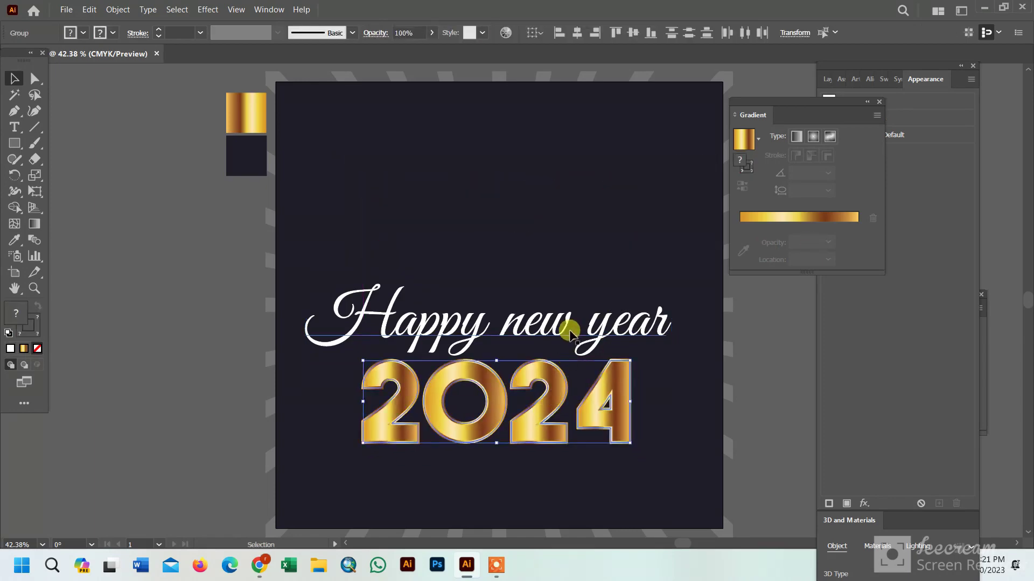
{"action": "left_click_drag", "start_coordinate": [570, 331], "coordinate": [562, 265]}
{"action": "right_click", "coordinate": [425, 286]}
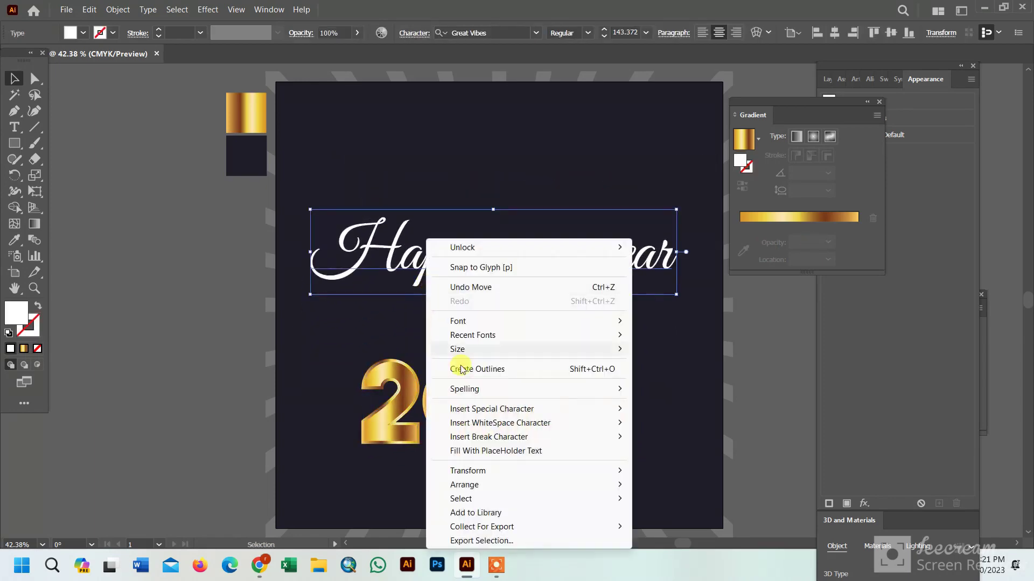
{"action": "left_click", "coordinate": [488, 369]}
{"action": "left_click", "coordinate": [89, 10]}
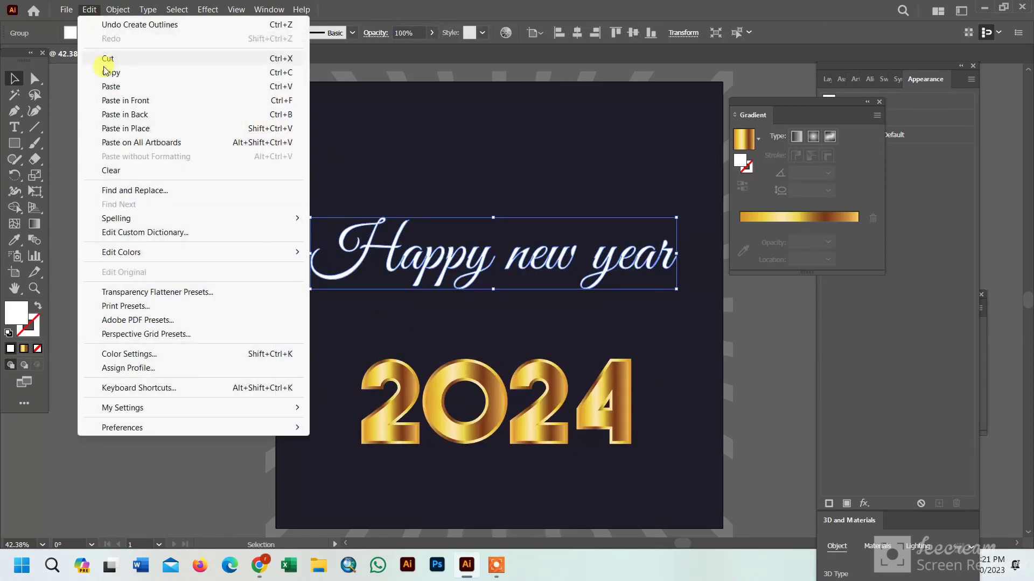
{"action": "left_click", "coordinate": [108, 72]}
{"action": "left_click", "coordinate": [89, 10]}
- Paste the greeting in place, fill it with the gold gradient, and nudge the top copy
{"action": "left_click", "coordinate": [137, 134]}
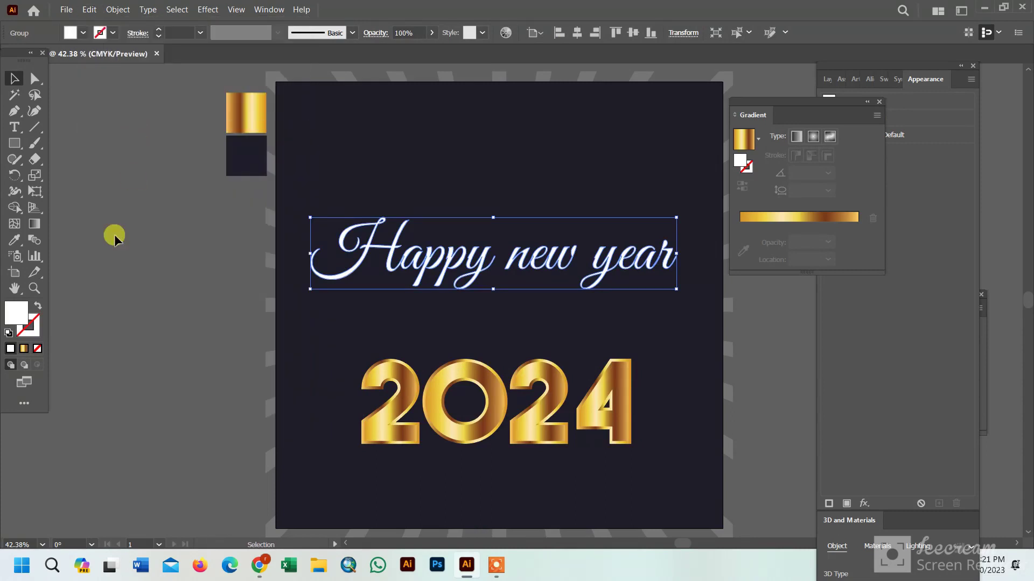
{"action": "left_click", "coordinate": [14, 243]}
{"action": "left_click", "coordinate": [246, 110]}
{"action": "left_click", "coordinate": [15, 78]}
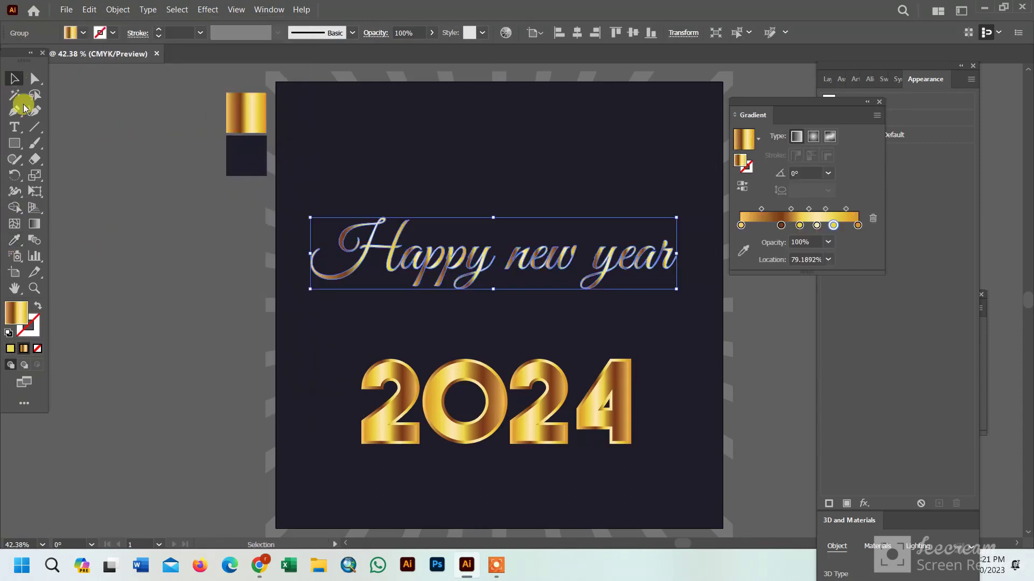
{"action": "left_click", "coordinate": [491, 303]}
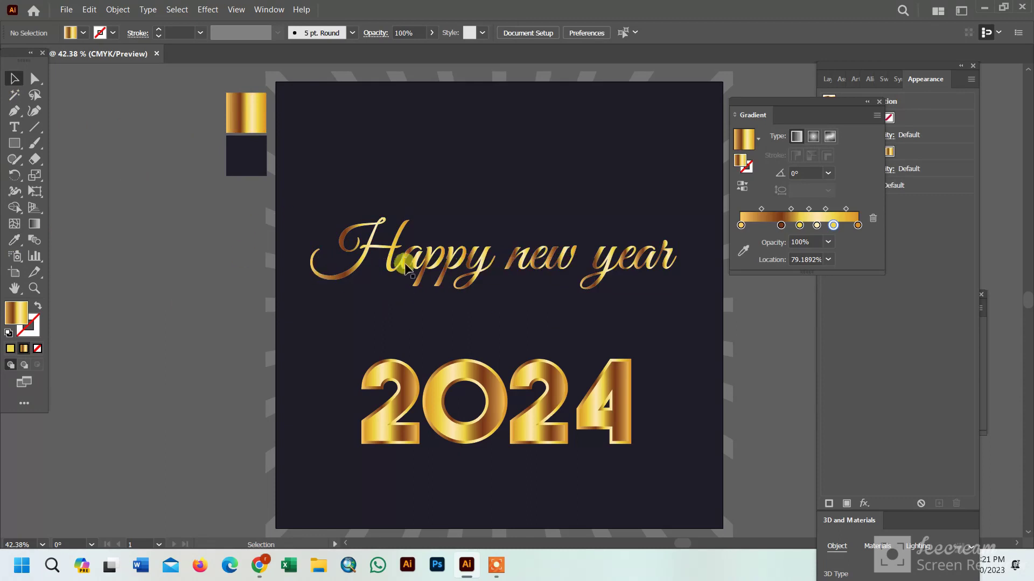
{"action": "left_click", "coordinate": [406, 246]}
{"action": "left_click_drag", "start_coordinate": [407, 247], "coordinate": [409, 242]}
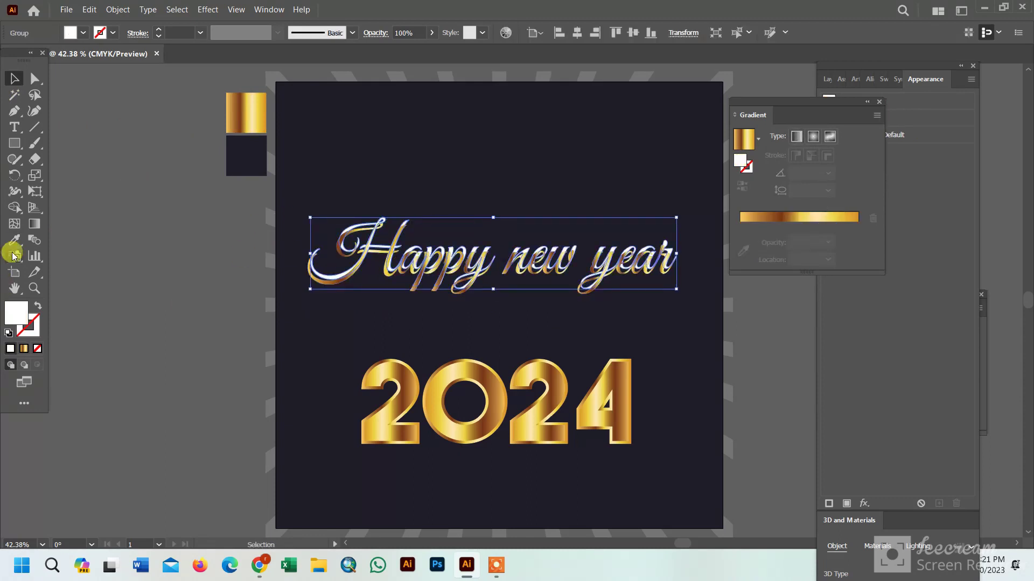
- Give the greeting a 5 pt gold gradient stroke
{"action": "left_click", "coordinate": [14, 240]}
{"action": "left_click", "coordinate": [261, 110]}
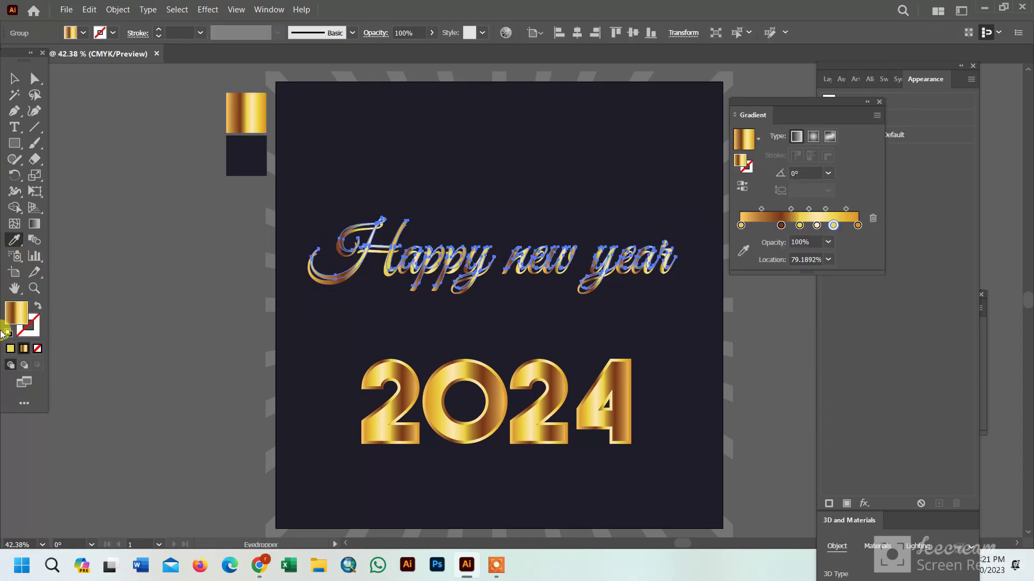
{"action": "left_click", "coordinate": [200, 33]}
{"action": "left_click", "coordinate": [214, 142]}
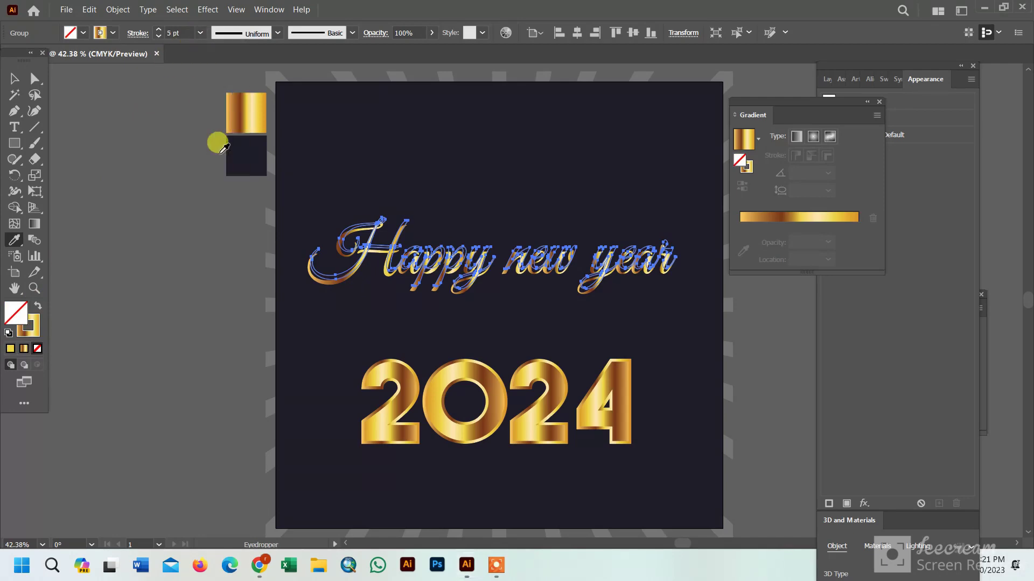
- Align the 5 pt stroked copy exactly over the gold-filled greeting, centred both ways
{"action": "left_click", "coordinate": [14, 78]}
{"action": "left_click", "coordinate": [576, 35]}
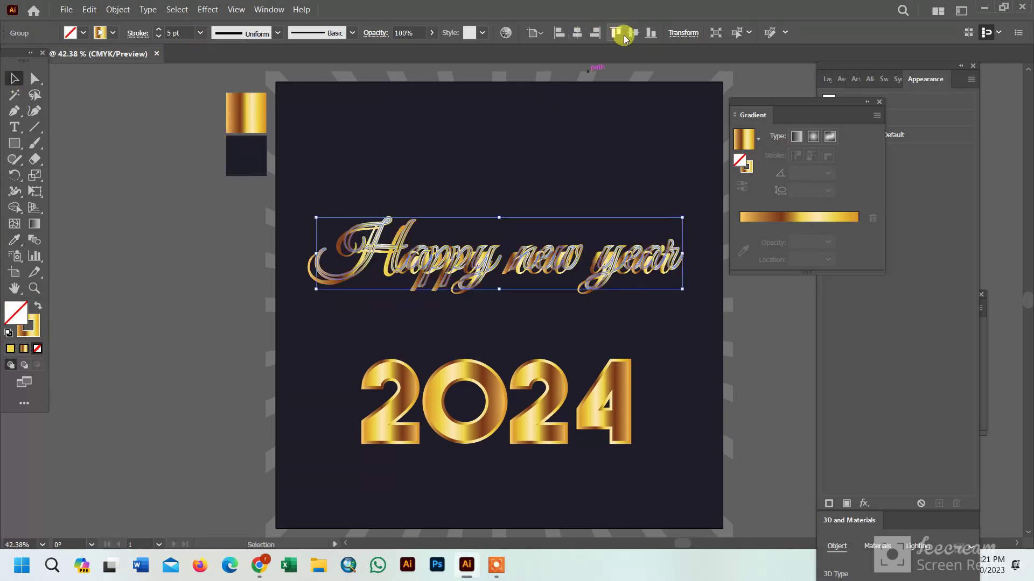
{"action": "left_click", "coordinate": [616, 33]}
{"action": "key", "text": "ctrl+z"}
{"action": "key", "text": "ctrl+z"}
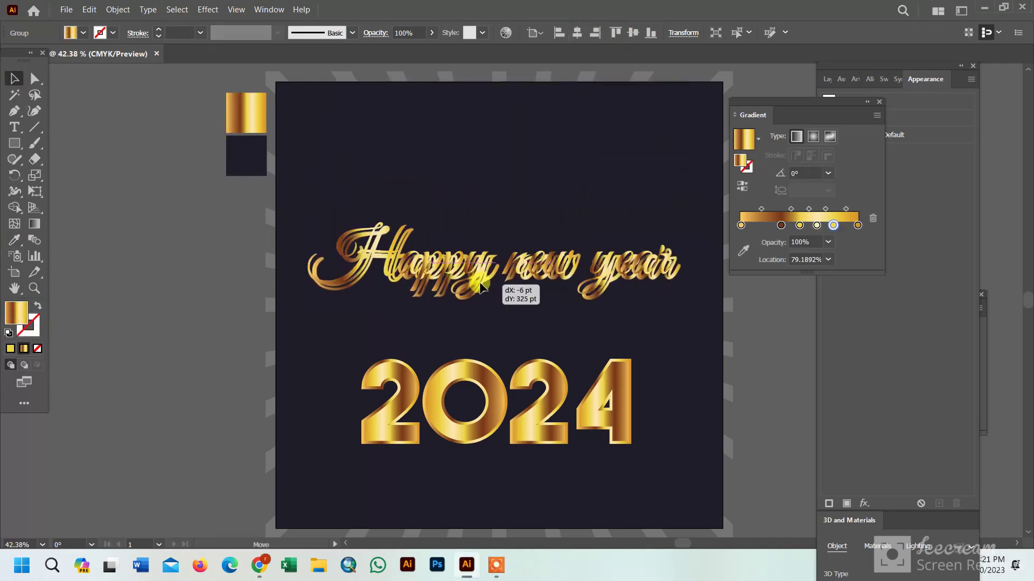
{"action": "left_click_drag", "start_coordinate": [503, 302], "coordinate": [678, 253]}
{"action": "left_click", "coordinate": [694, 32]}
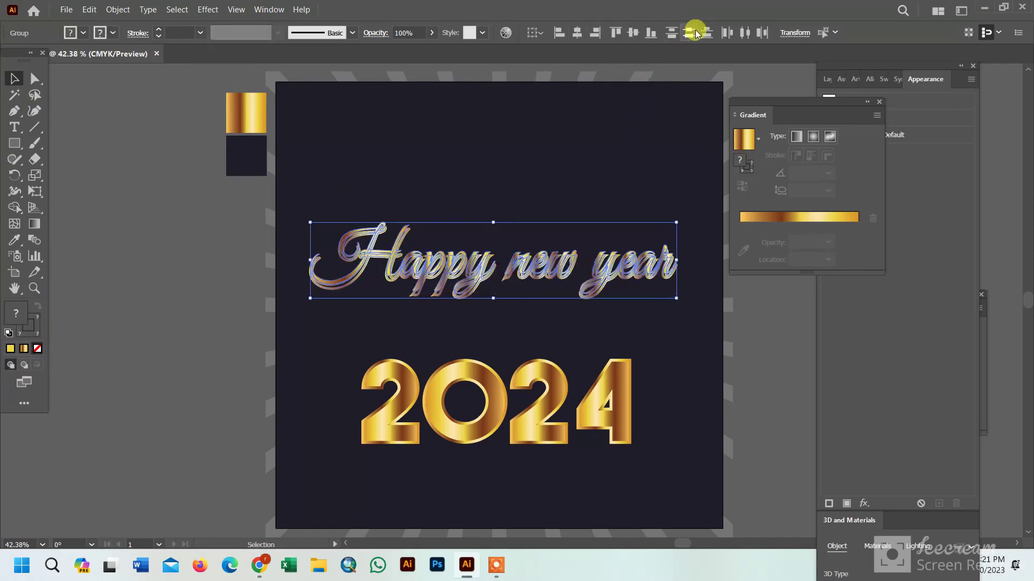
{"action": "left_click", "coordinate": [634, 35]}
{"action": "left_click", "coordinate": [138, 293]}
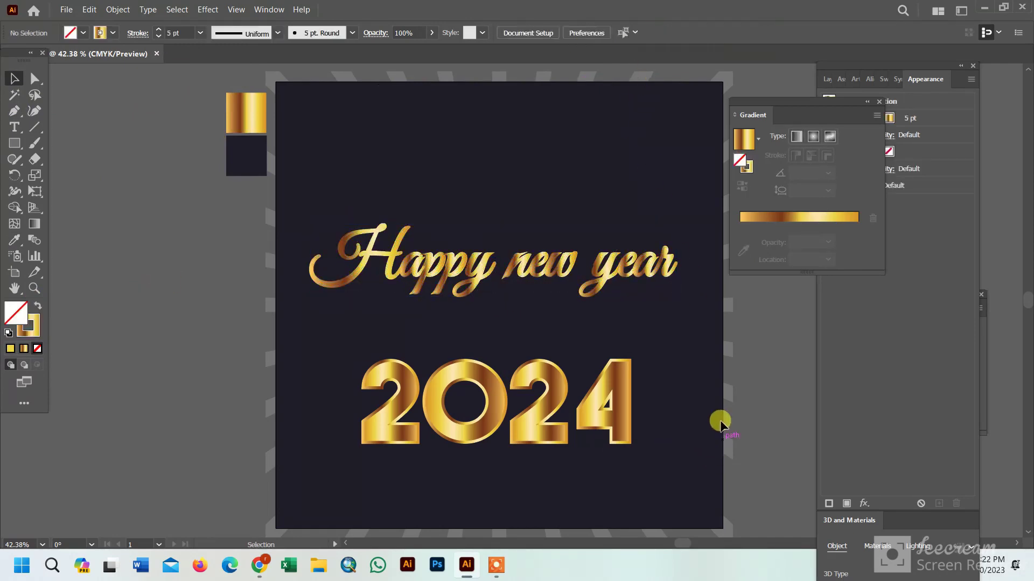
- Duplicate the Happy new year lettering, bring the copy to front, and centre-align both copies
{"action": "left_click", "coordinate": [481, 268]}
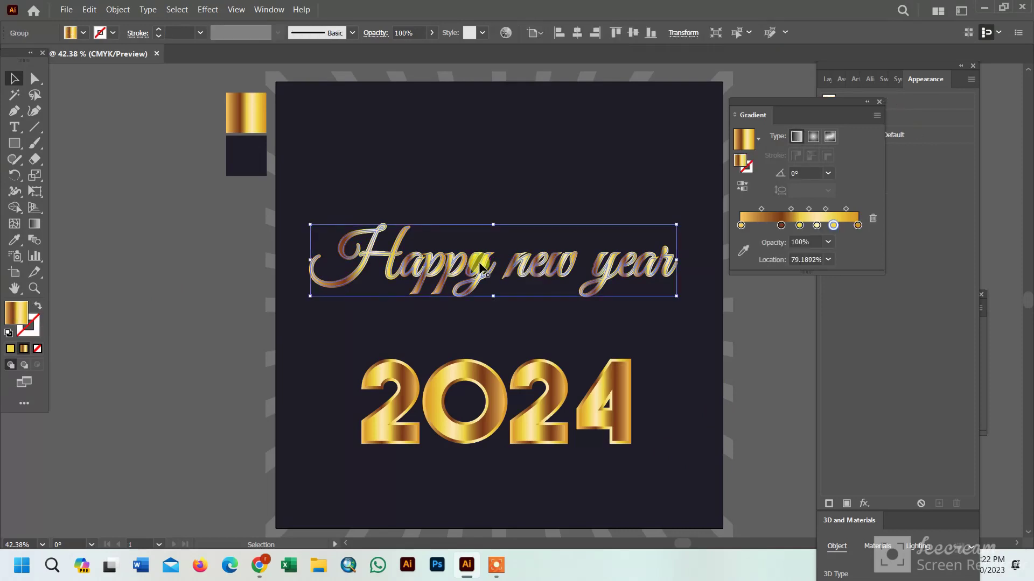
{"action": "left_click_drag", "start_coordinate": [375, 252], "coordinate": [370, 264]}
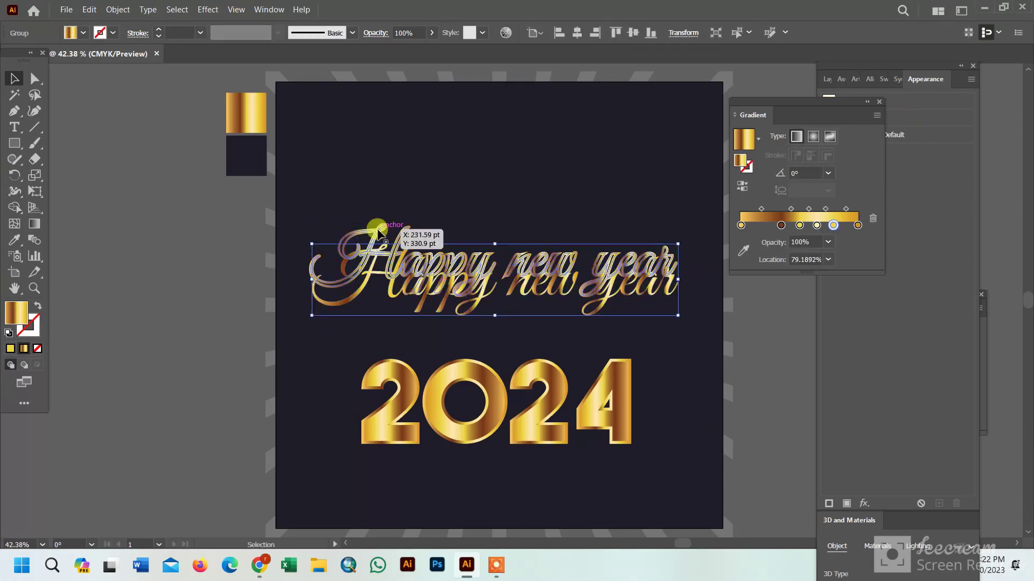
{"action": "right_click", "coordinate": [368, 220]}
{"action": "left_click", "coordinate": [592, 416]}
{"action": "left_click", "coordinate": [451, 240], "text": "shift"}
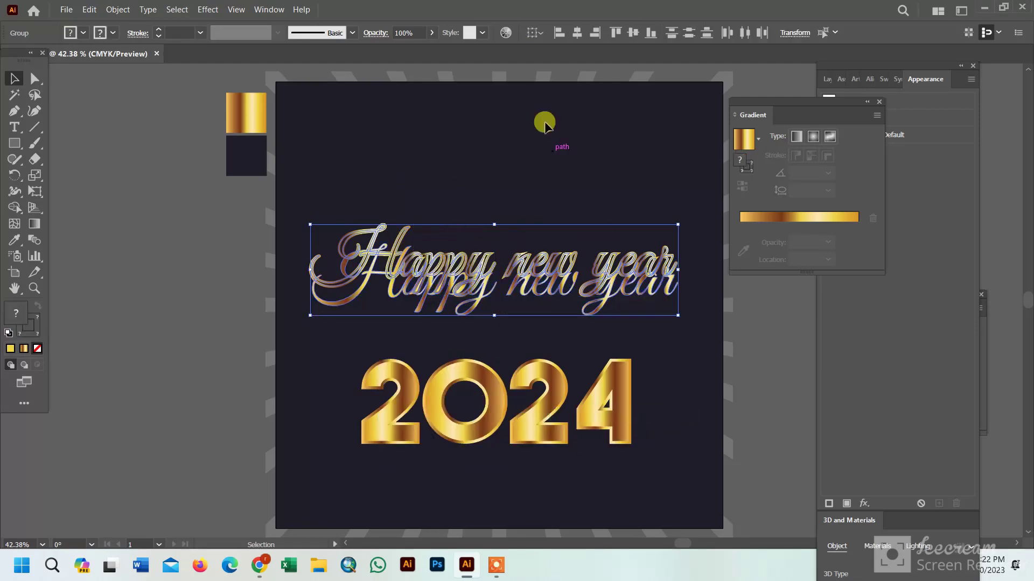
{"action": "left_click", "coordinate": [577, 32]}
{"action": "left_click", "coordinate": [632, 32]}
{"action": "left_click", "coordinate": [115, 276]}
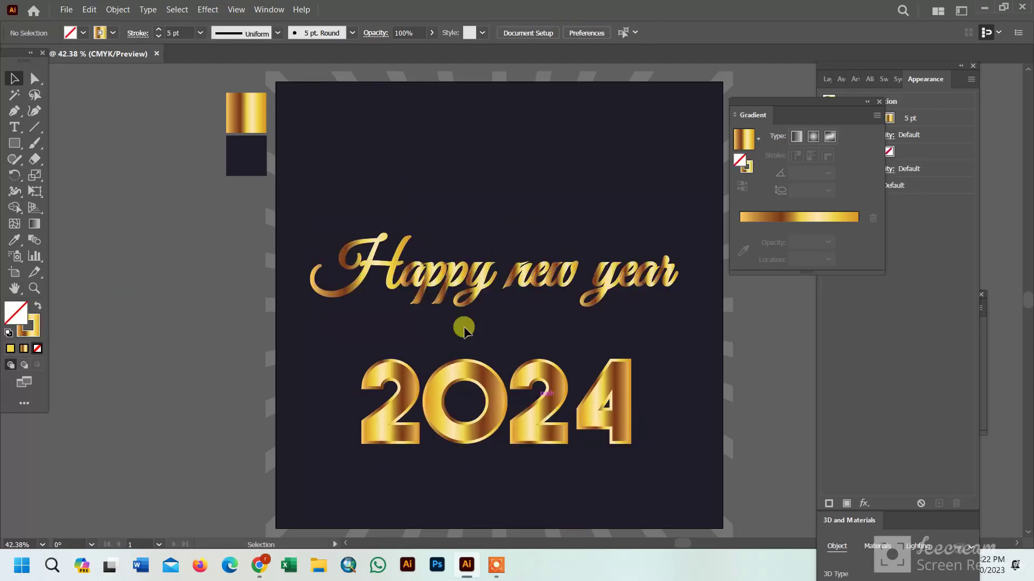
- Set the Happy new year group's stroke weight to 9 pt
{"action": "left_click", "coordinate": [371, 269]}
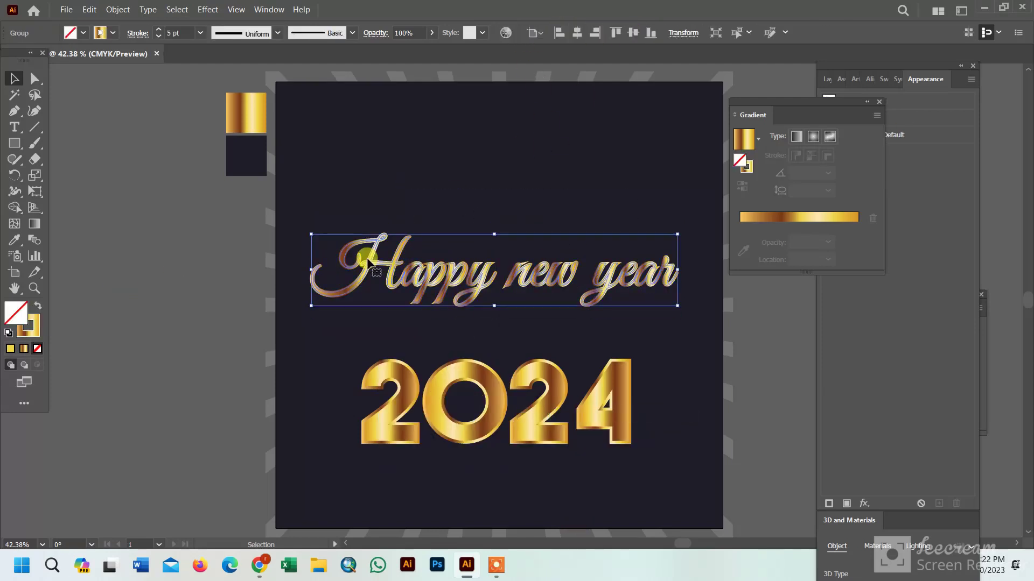
{"action": "left_click", "coordinate": [200, 33]}
{"action": "left_click", "coordinate": [215, 208]}
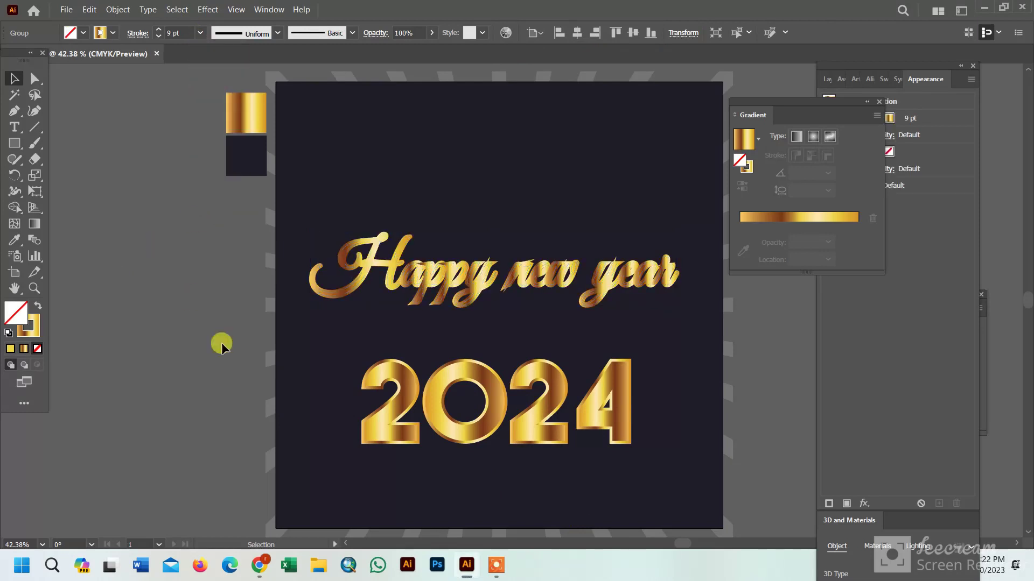
{"action": "left_click", "coordinate": [221, 343]}
{"action": "left_click", "coordinate": [372, 263]}
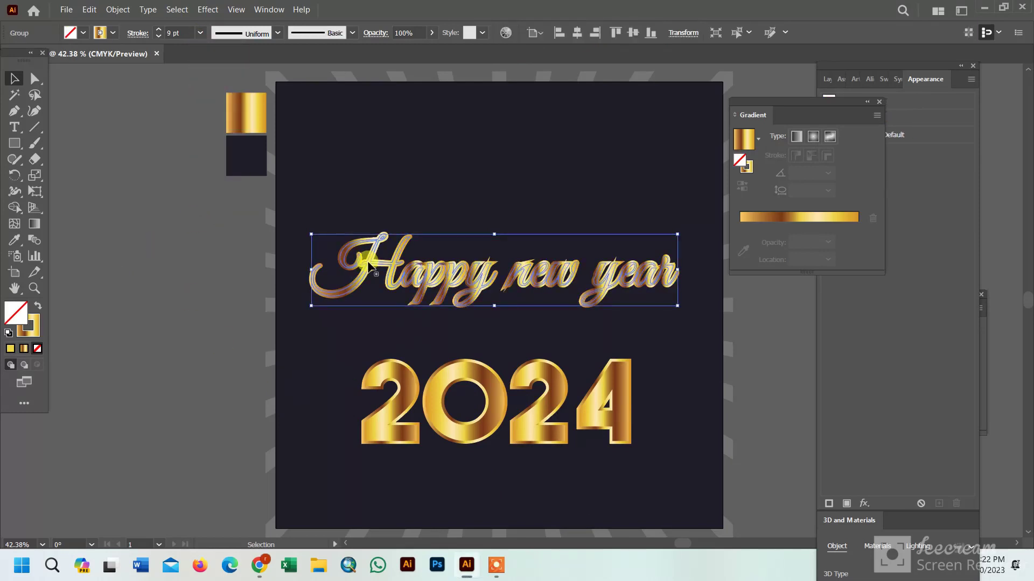
{"action": "left_click", "coordinate": [380, 280]}
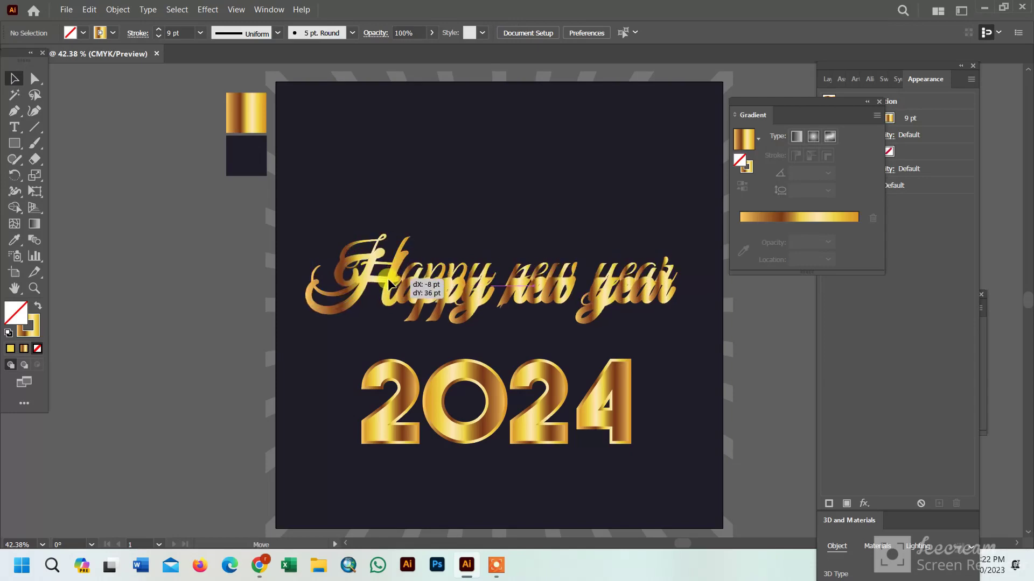
- Duplicate the lettering slightly lower, reduce its stroke to 6 pt, and top-align both copies
{"action": "left_click_drag", "start_coordinate": [396, 284], "coordinate": [396, 310]}
{"action": "left_click", "coordinate": [159, 36]}
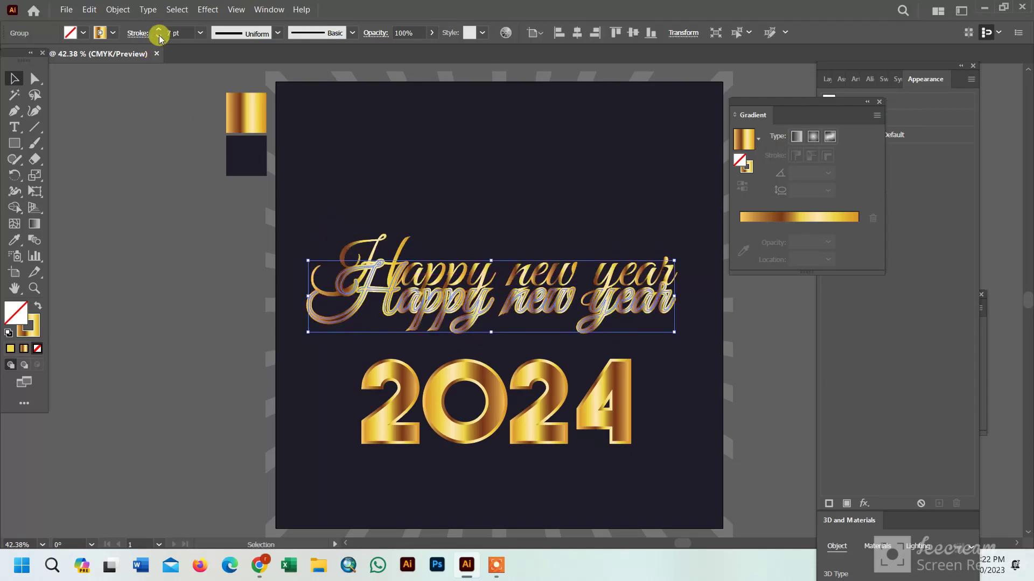
{"action": "left_click_drag", "start_coordinate": [346, 208], "coordinate": [666, 322]}
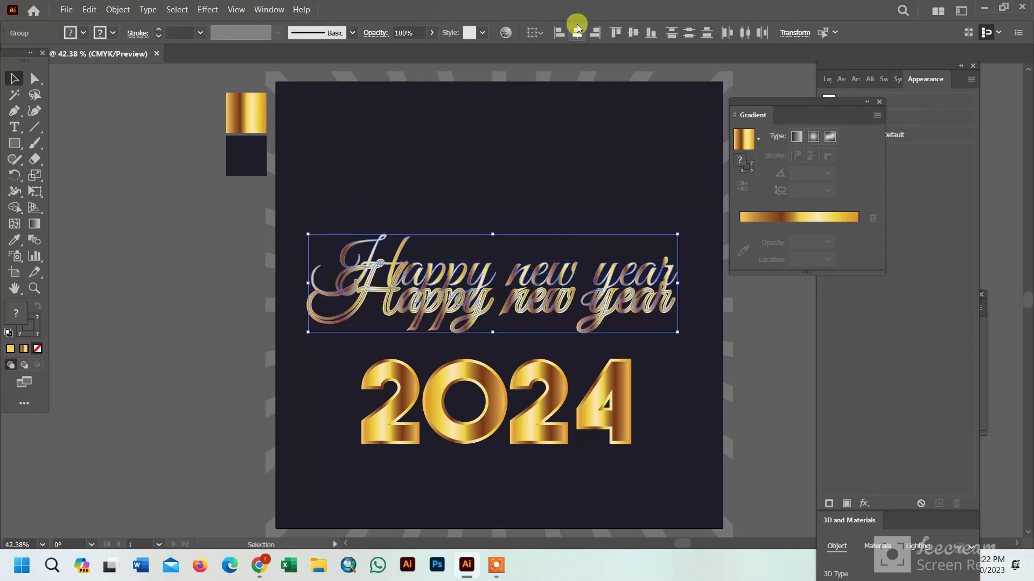
{"action": "left_click", "coordinate": [622, 31]}
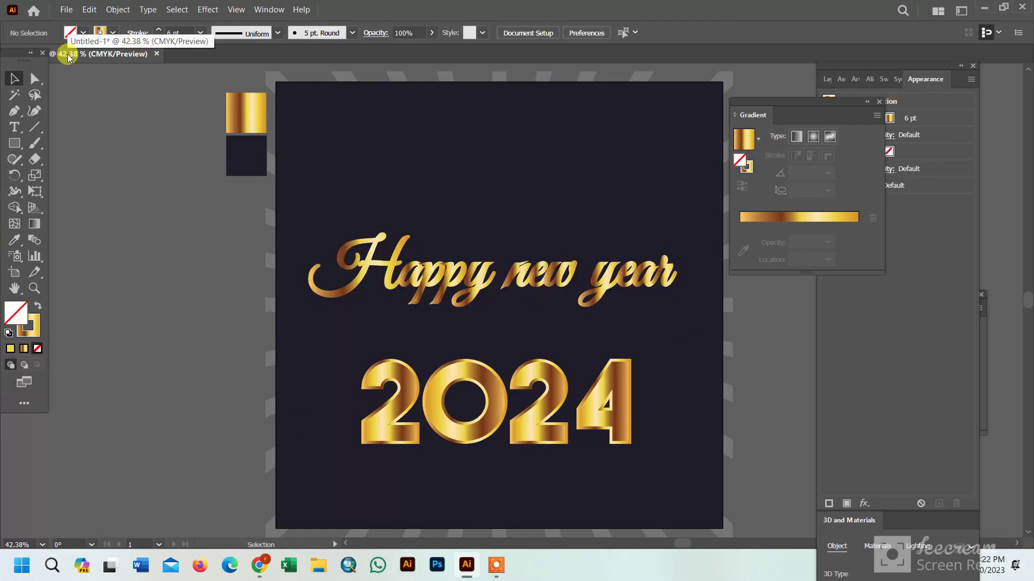
- Unlock all, cut the sunburst rays, bring them one step forward, and reselect the ray path
{"action": "left_click", "coordinate": [115, 10]}
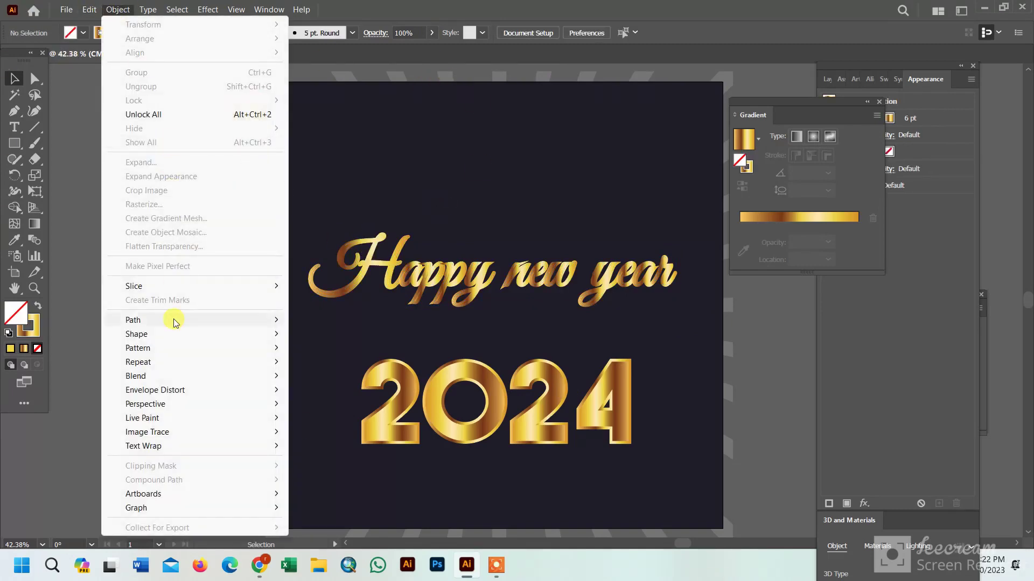
{"action": "left_click", "coordinate": [146, 110]}
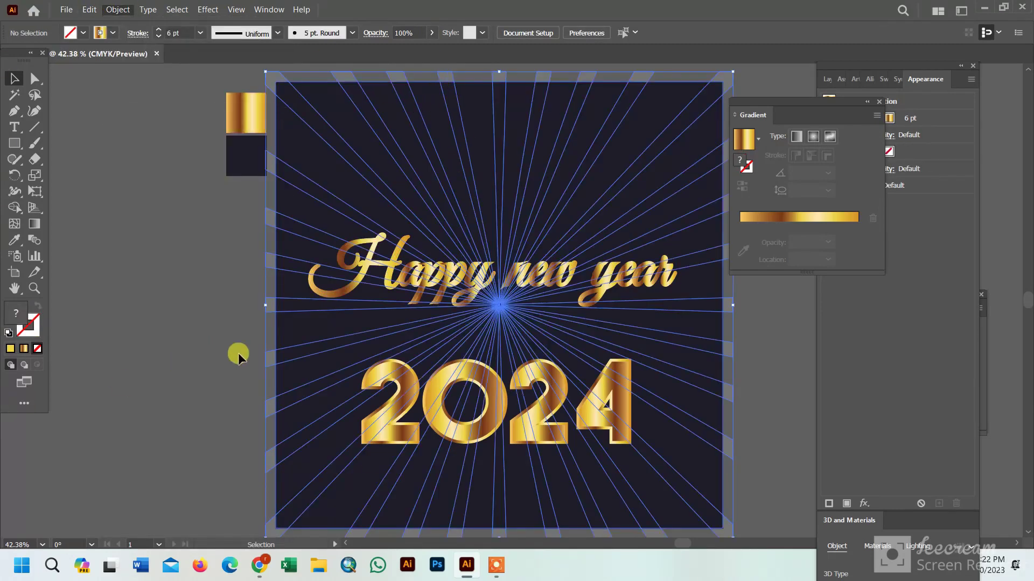
{"action": "key", "text": "Delete"}
{"action": "right_click", "coordinate": [486, 123]}
{"action": "mouse_move", "coordinate": [524, 363]}
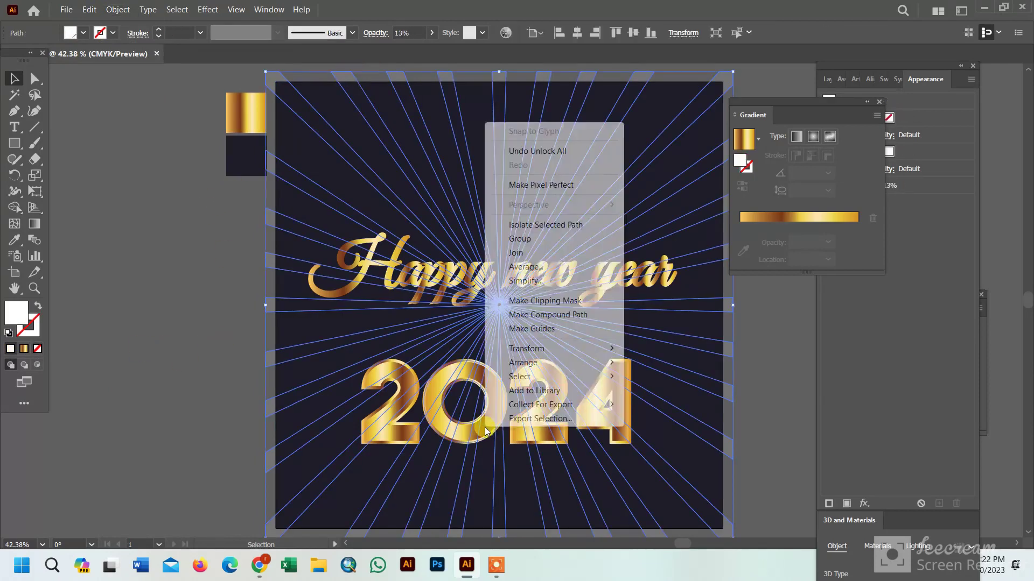
{"action": "left_click", "coordinate": [670, 376]}
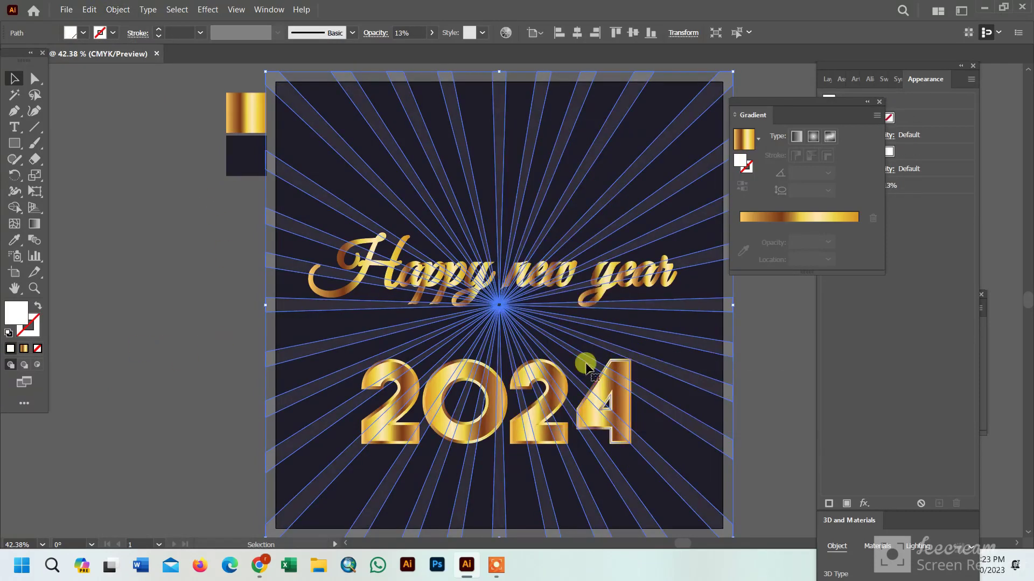
{"action": "left_click", "coordinate": [214, 299]}
{"action": "left_click", "coordinate": [473, 193]}
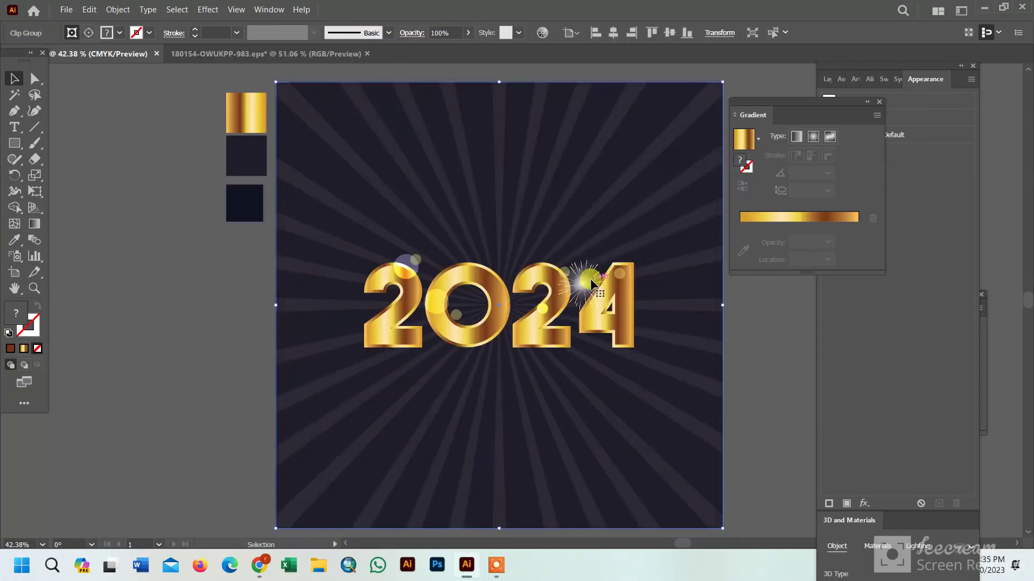
- Check the glow circle's blending, then draw a 40 pt circle and copy the glow's style onto it
{"action": "left_click", "coordinate": [401, 264]}
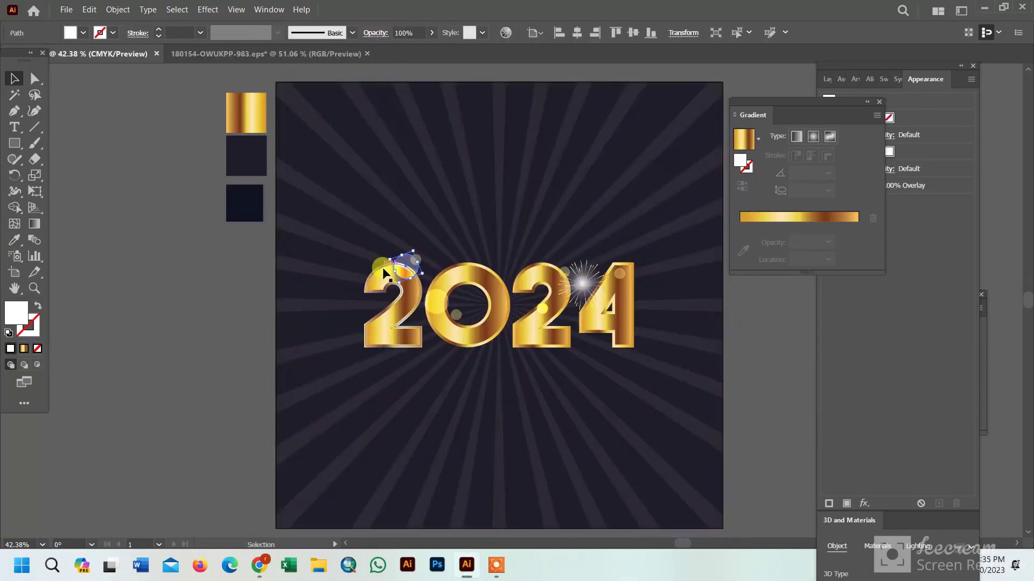
{"action": "left_click", "coordinate": [375, 33]}
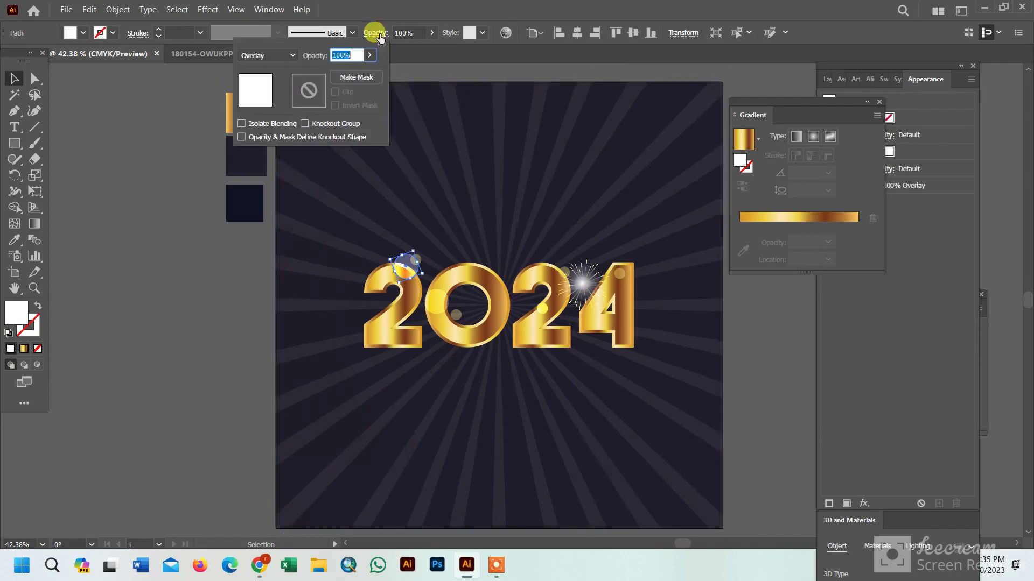
{"action": "left_click", "coordinate": [151, 331]}
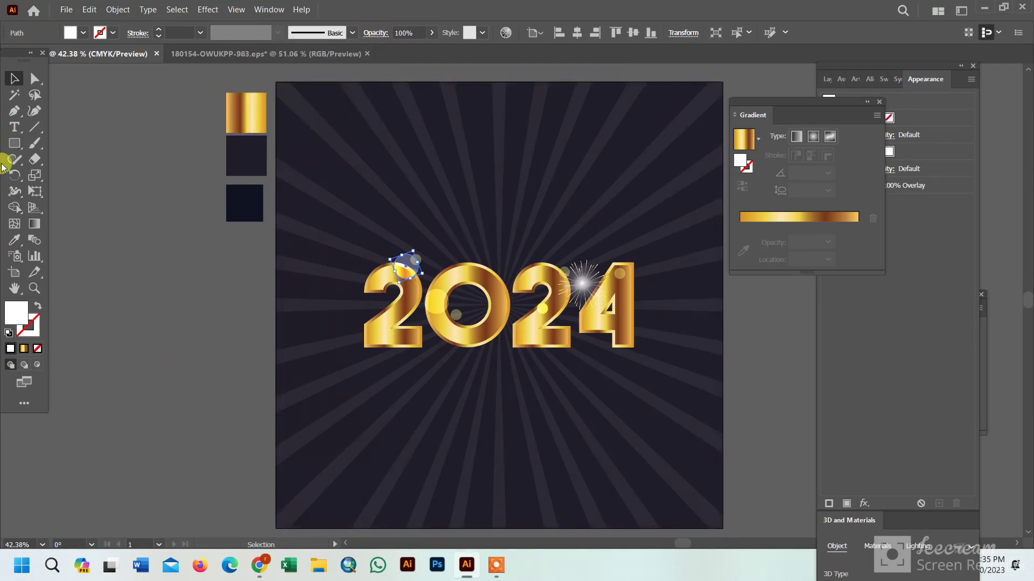
{"action": "left_click_drag", "start_coordinate": [14, 144], "coordinate": [75, 173]}
{"action": "left_click_drag", "start_coordinate": [238, 323], "coordinate": [258, 342]}
{"action": "left_click", "coordinate": [15, 240]}
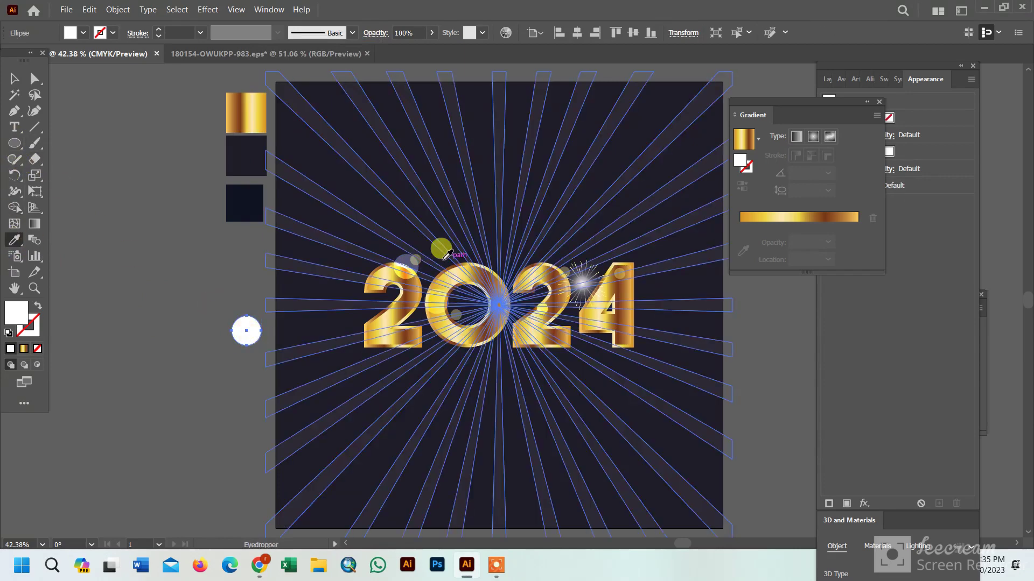
{"action": "left_click", "coordinate": [408, 253]}
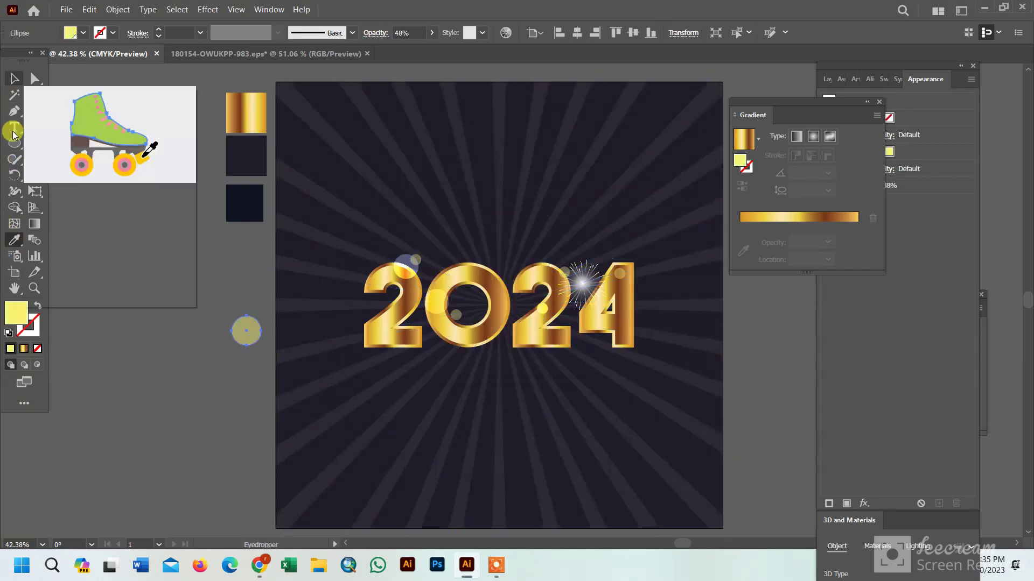
{"action": "left_click", "coordinate": [410, 254]}
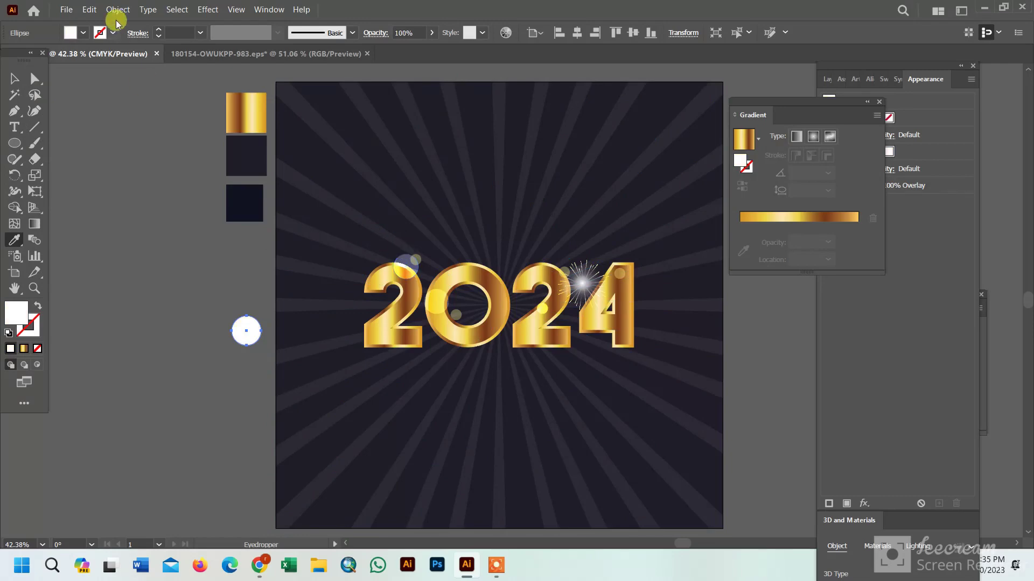
- Place the new circle at the bottom of the '2', keeping its Overlay blend mode
{"action": "left_click", "coordinate": [13, 78]}
{"action": "mouse_move", "coordinate": [246, 330]}
{"action": "left_mouse_down"}
{"action": "mouse_move", "coordinate": [353, 295]}
{"action": "mouse_move", "coordinate": [397, 294]}
{"action": "mouse_move", "coordinate": [377, 276]}
{"action": "left_mouse_up"}
{"action": "left_click", "coordinate": [375, 34]}
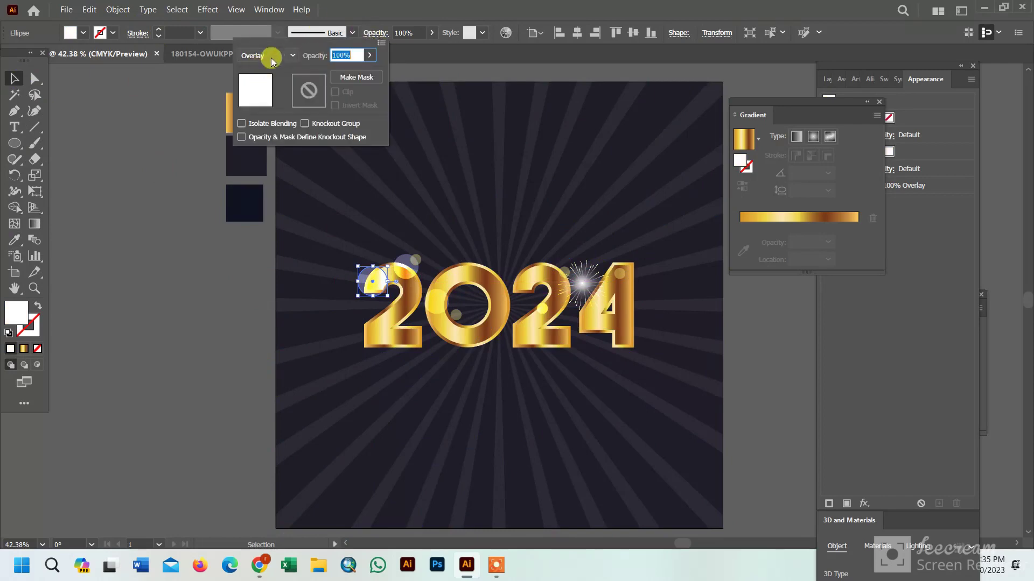
{"action": "left_click", "coordinate": [270, 55]}
{"action": "left_click", "coordinate": [266, 178]}
{"action": "left_click", "coordinate": [224, 253]}
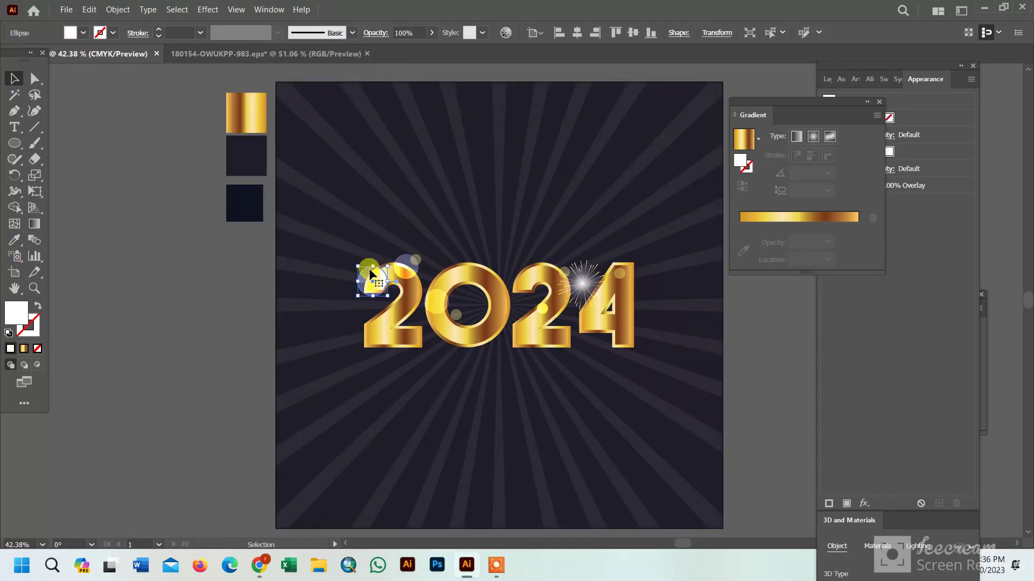
{"action": "left_click_drag", "start_coordinate": [373, 279], "coordinate": [415, 331]}
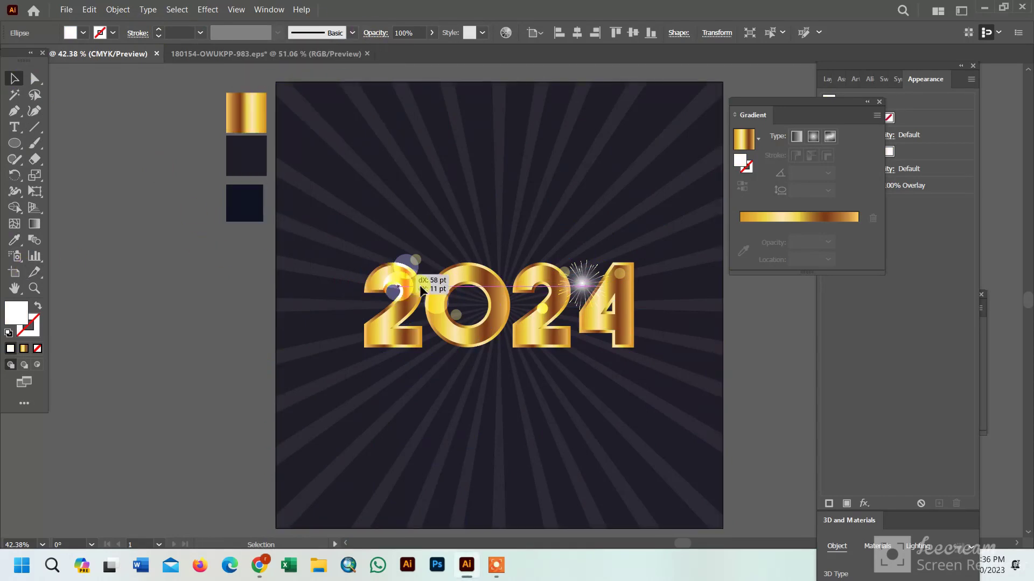
{"action": "left_click", "coordinate": [264, 325]}
- Shift the sparkle burst beside the '4' slightly right and down
{"action": "left_click", "coordinate": [589, 286]}
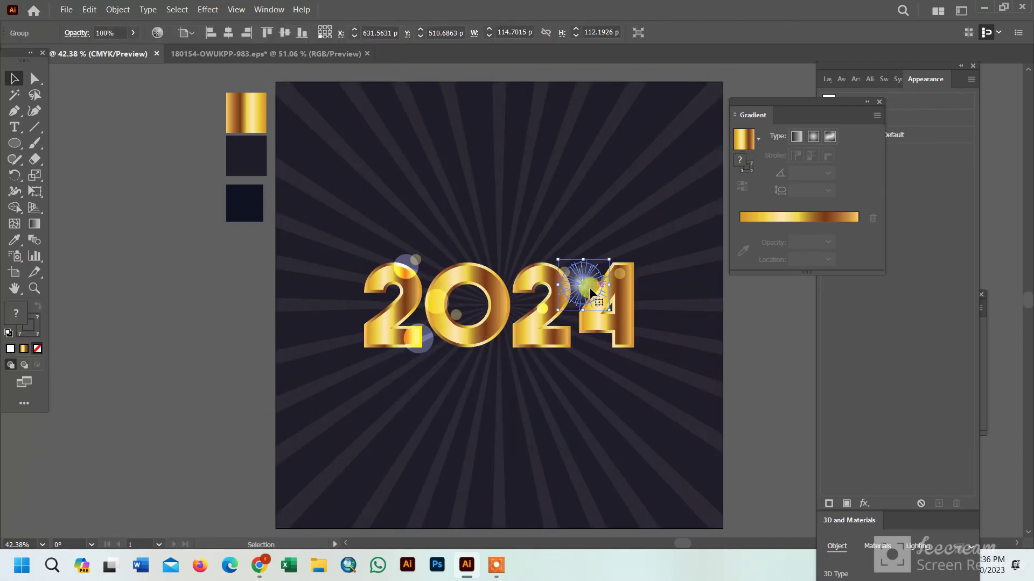
{"action": "left_click_drag", "start_coordinate": [590, 288], "coordinate": [595, 283]}
{"action": "left_click", "coordinate": [189, 321]}
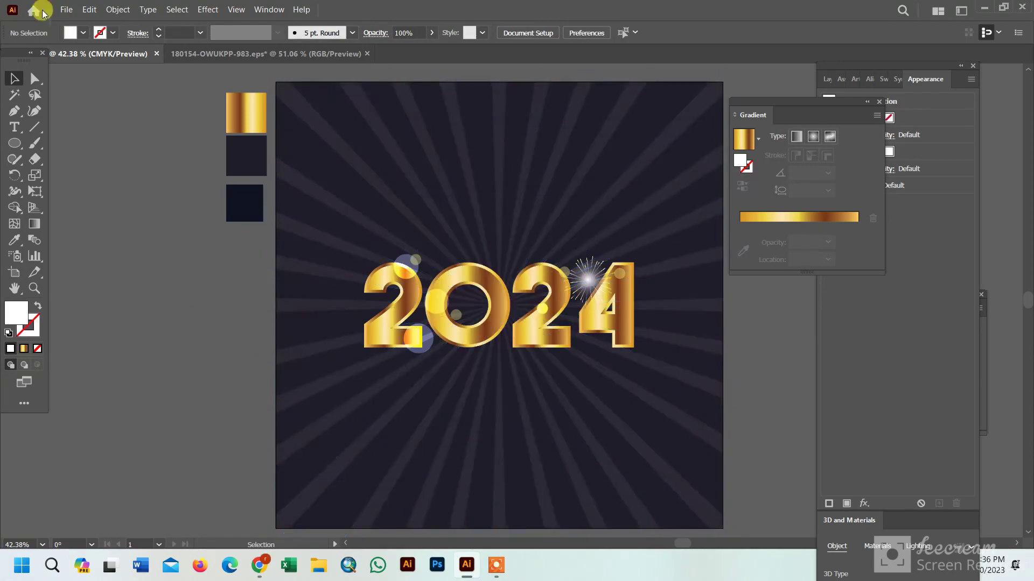
- Use Object > Show All to reveal the hidden sparkles and bokeh circles, then deselect
{"action": "left_click", "coordinate": [118, 9]}
{"action": "left_click", "coordinate": [164, 139]}
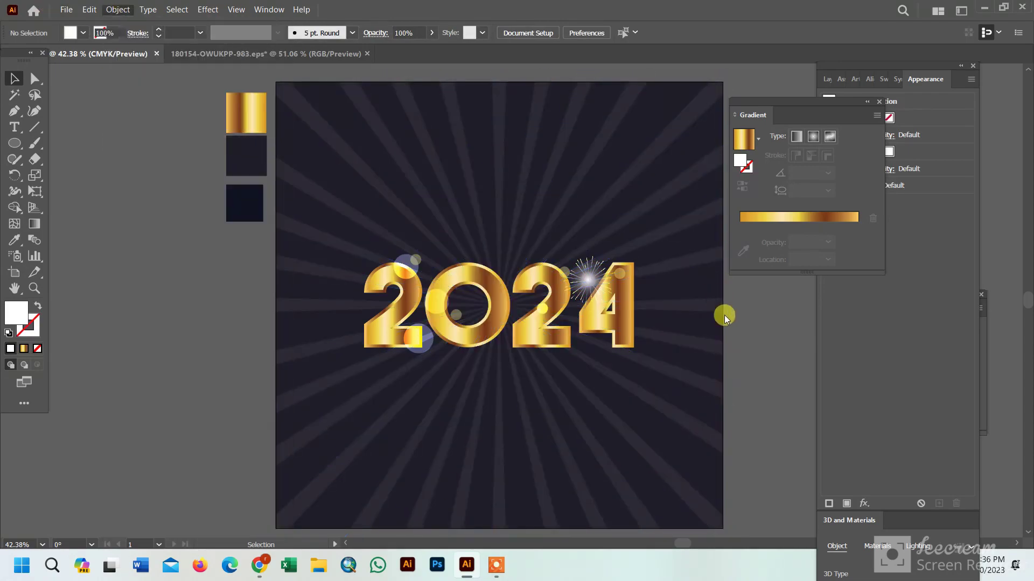
{"action": "left_click", "coordinate": [184, 300]}
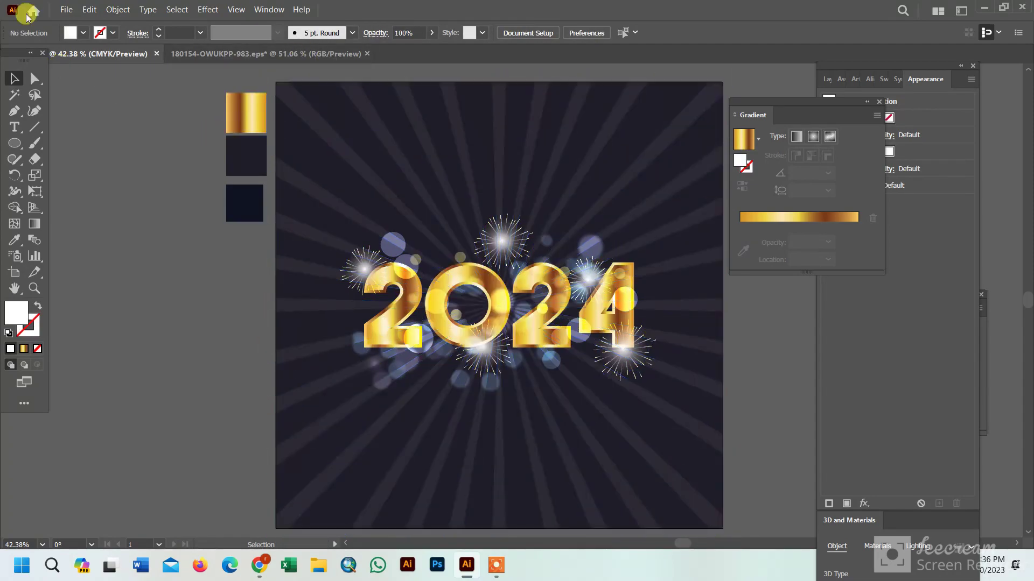
- Start Save As and browse to the AI 2023 folder on the D: drive
{"action": "left_click", "coordinate": [66, 9]}
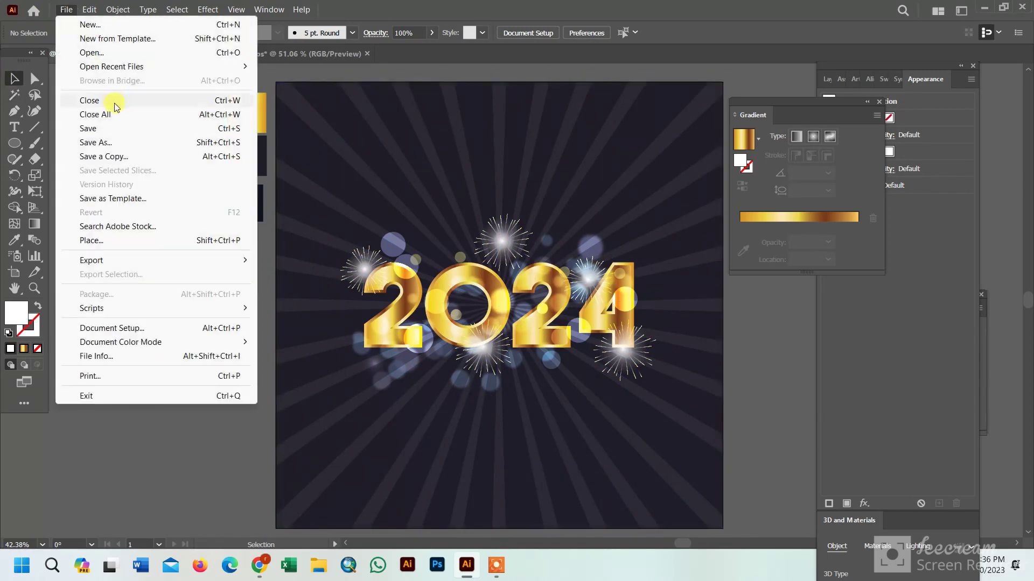
{"action": "left_click", "coordinate": [185, 142]}
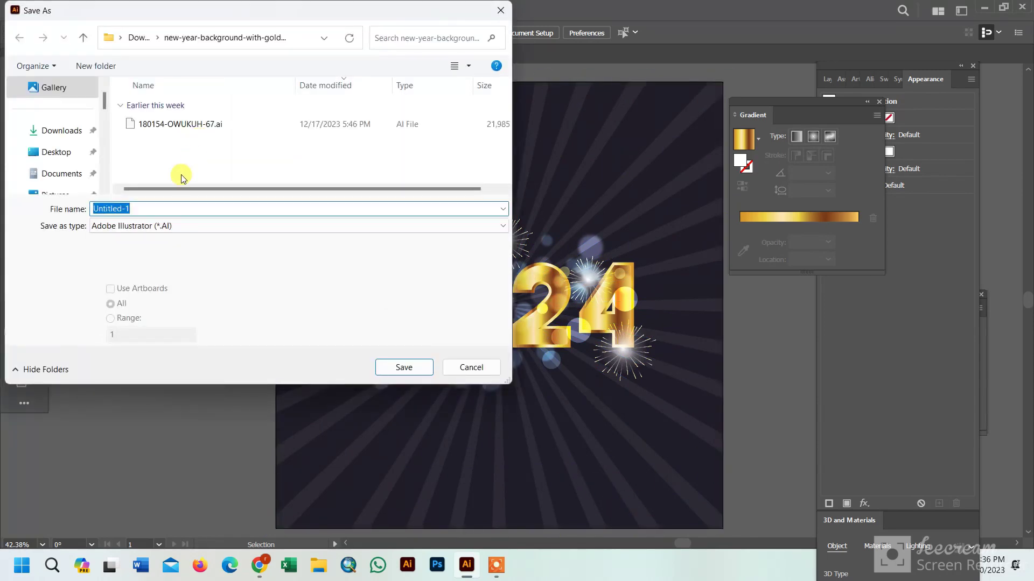
{"action": "left_click", "coordinate": [63, 129]}
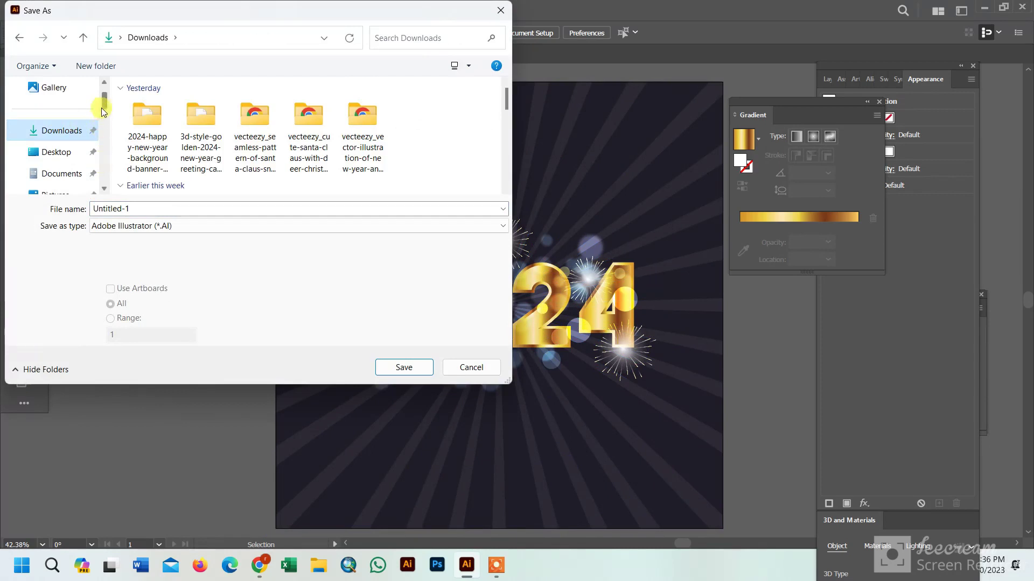
{"action": "left_click_drag", "start_coordinate": [102, 107], "coordinate": [101, 127]}
{"action": "left_click", "coordinate": [97, 130]}
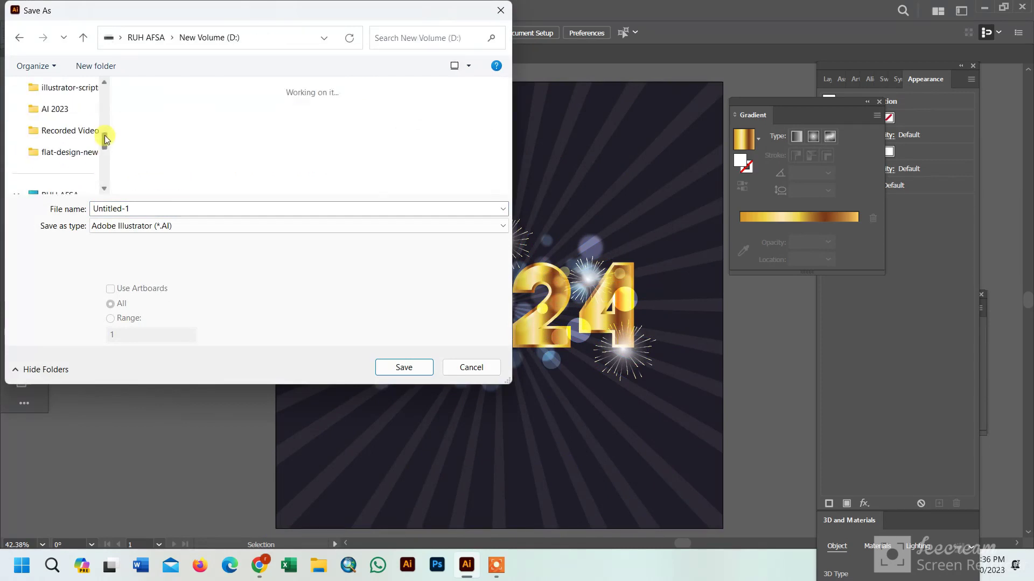
{"action": "left_click", "coordinate": [85, 108]}
{"action": "scroll", "coordinate": [509, 126], "scroll_direction": "down", "scroll_amount": 1}
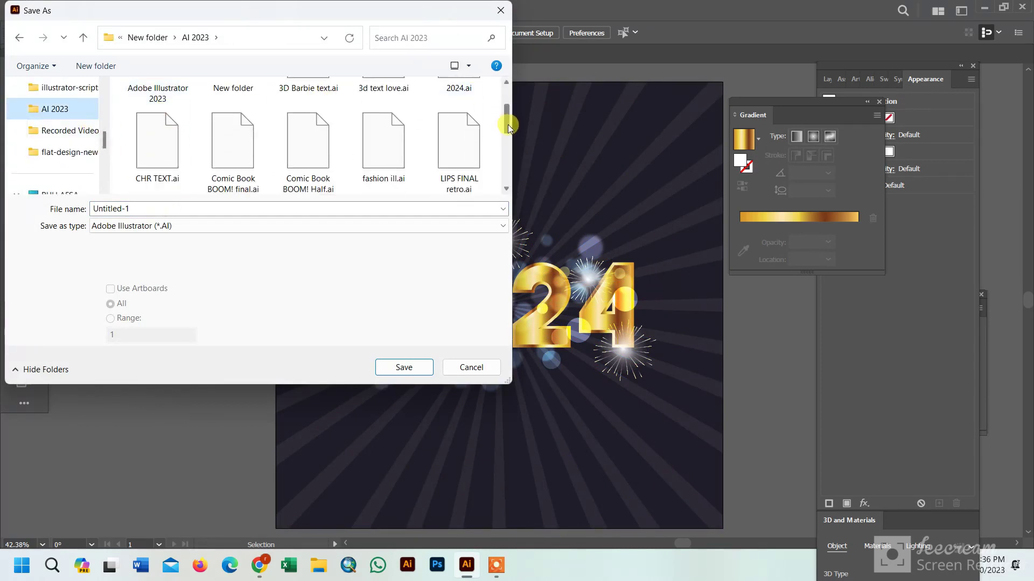
{"action": "scroll", "coordinate": [509, 126], "scroll_direction": "down", "scroll_amount": 1}
- Name the file 2024 and save it as an .ai file
{"action": "left_click", "coordinate": [149, 208]}
{"action": "type", "text": "2024"}
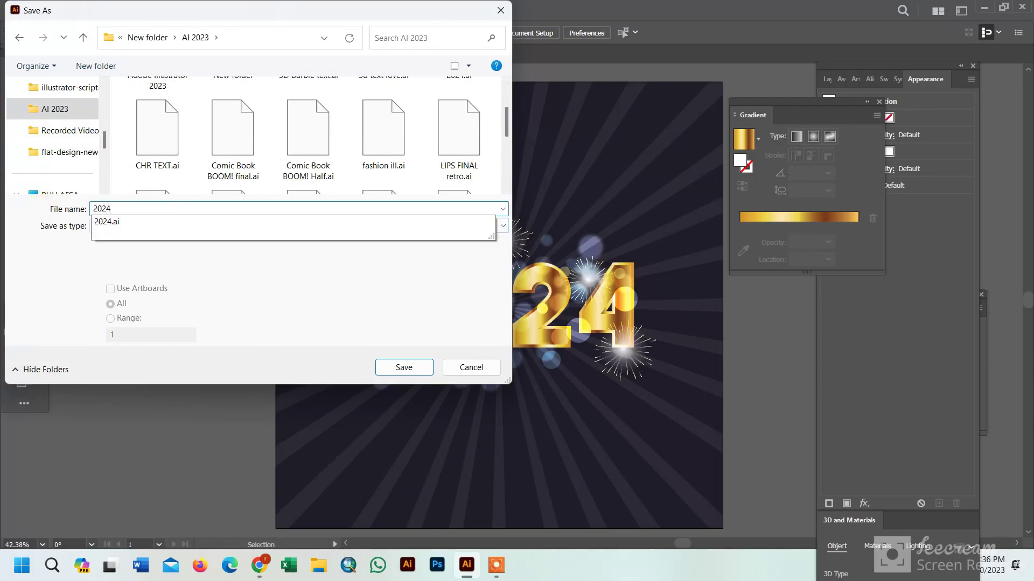
{"action": "left_click", "coordinate": [44, 206]}
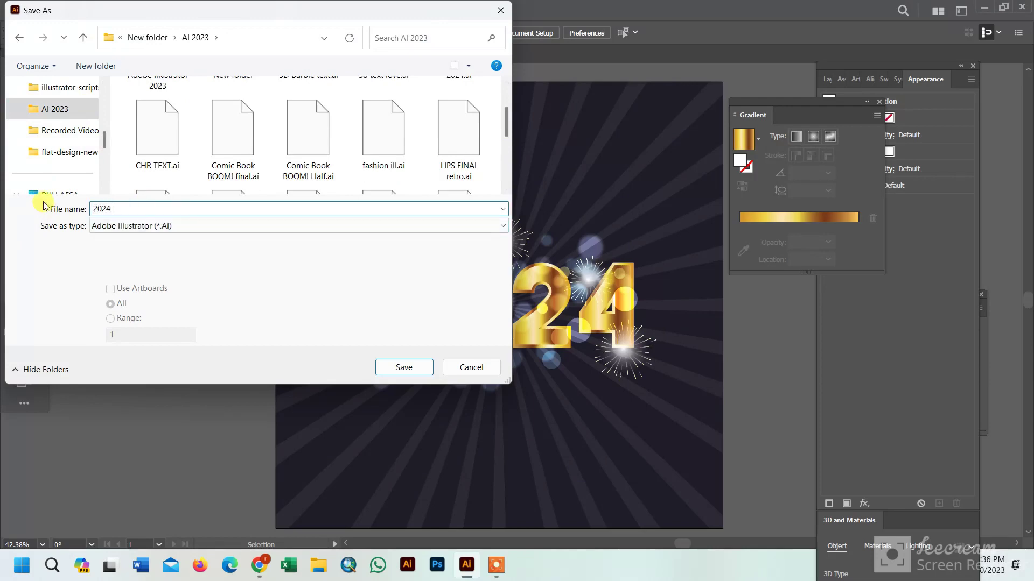
{"action": "left_click", "coordinate": [417, 367]}
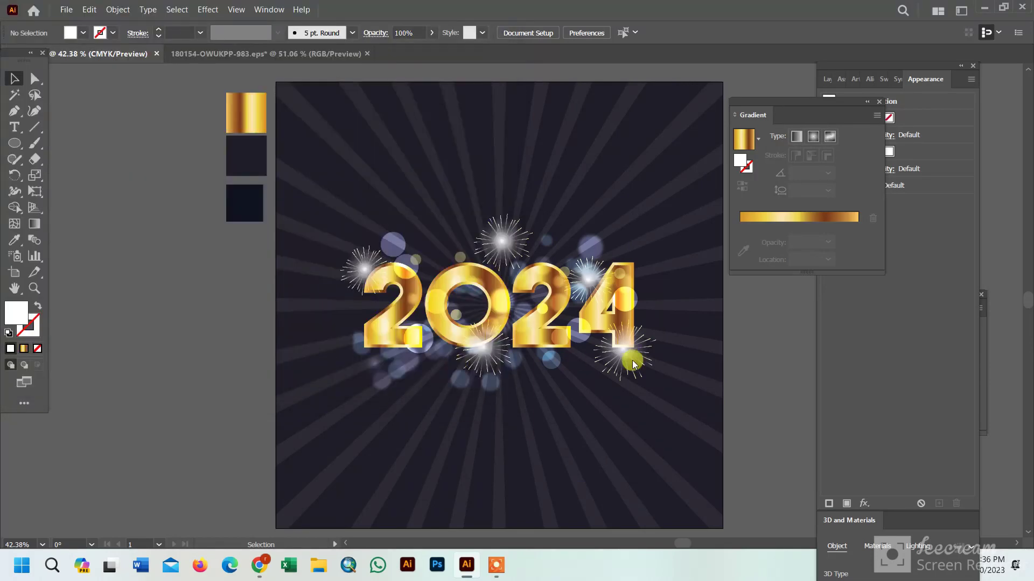